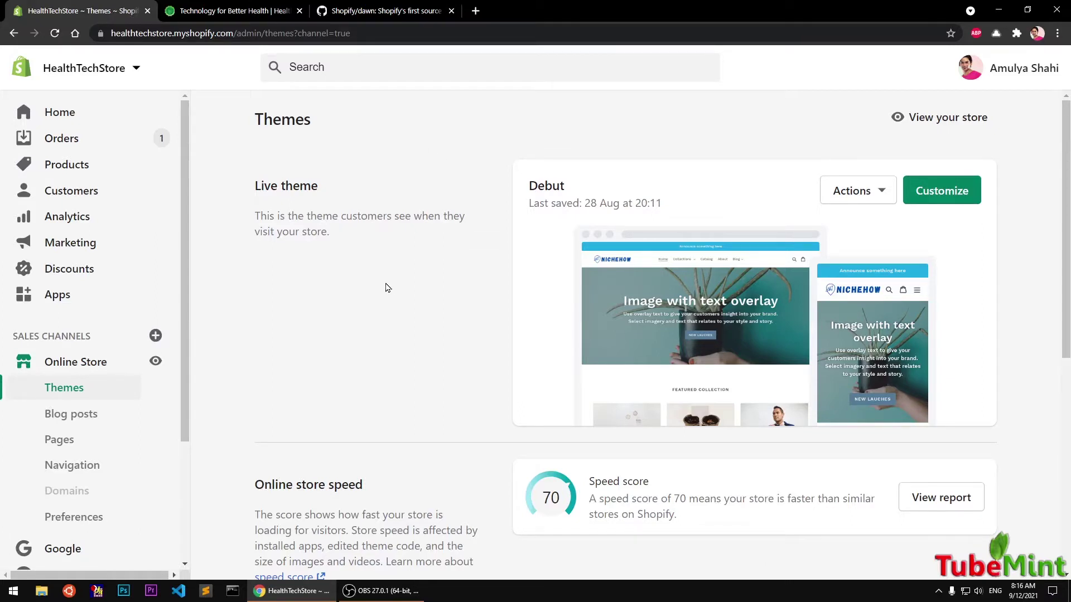
Bring up the Shopify/dawn GitHub repository and read its README down to the footer and back.
left_click(363, 12)
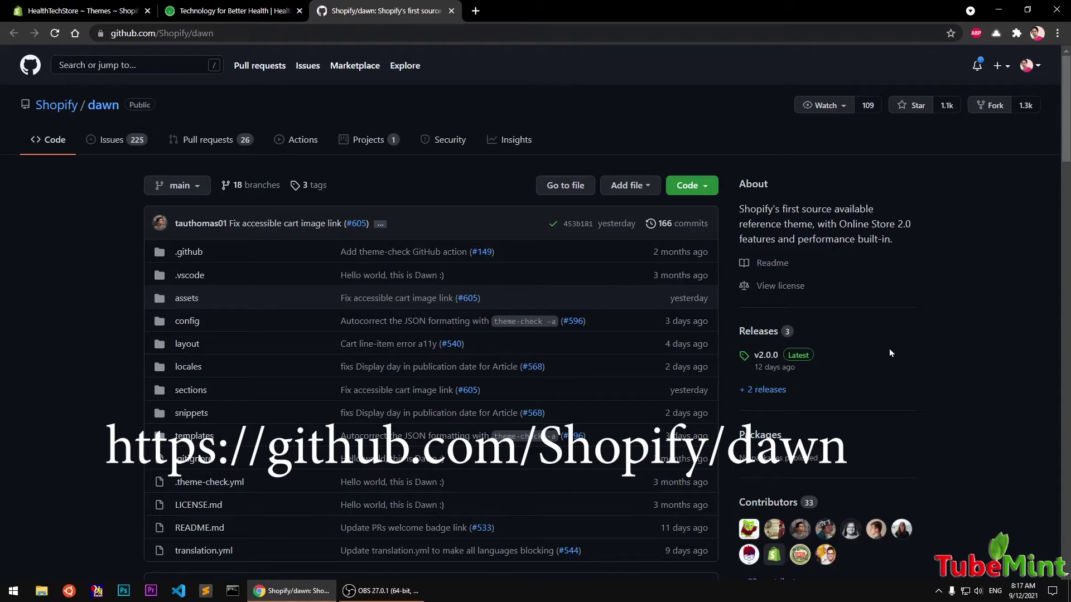
scroll(890, 352, "down", 15)
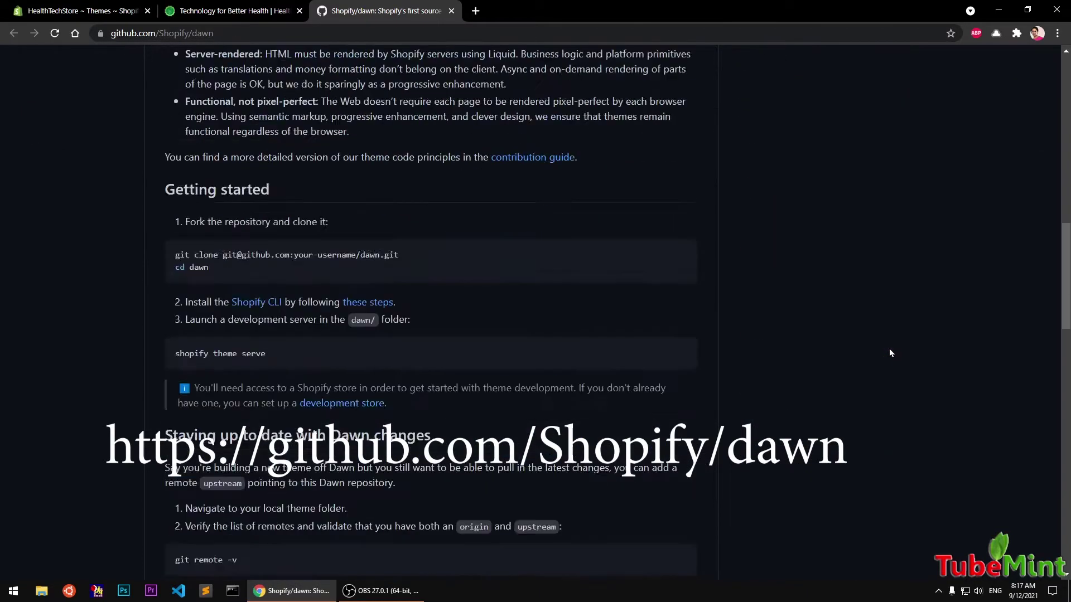
scroll(890, 353, "down", 1)
scroll(889, 352, "down", 16)
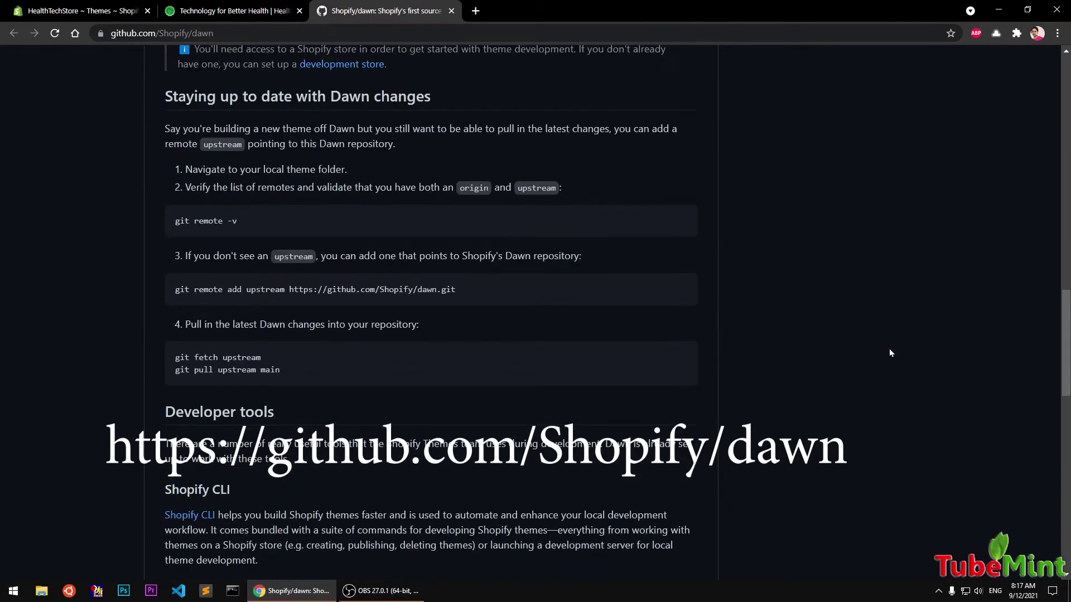
scroll(890, 353, "down", 5)
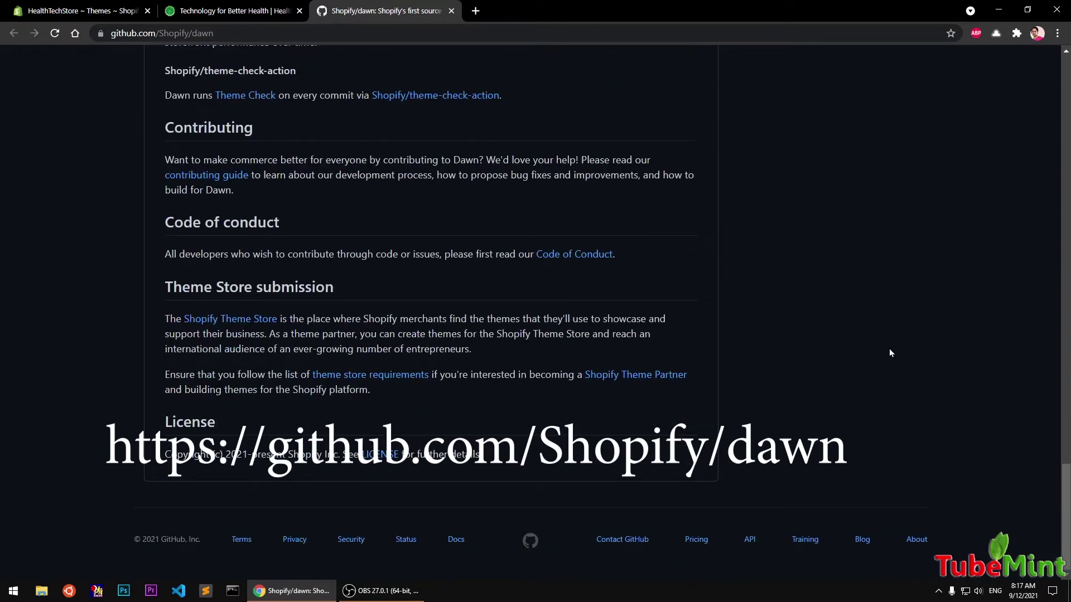
scroll(889, 352, "up", 20)
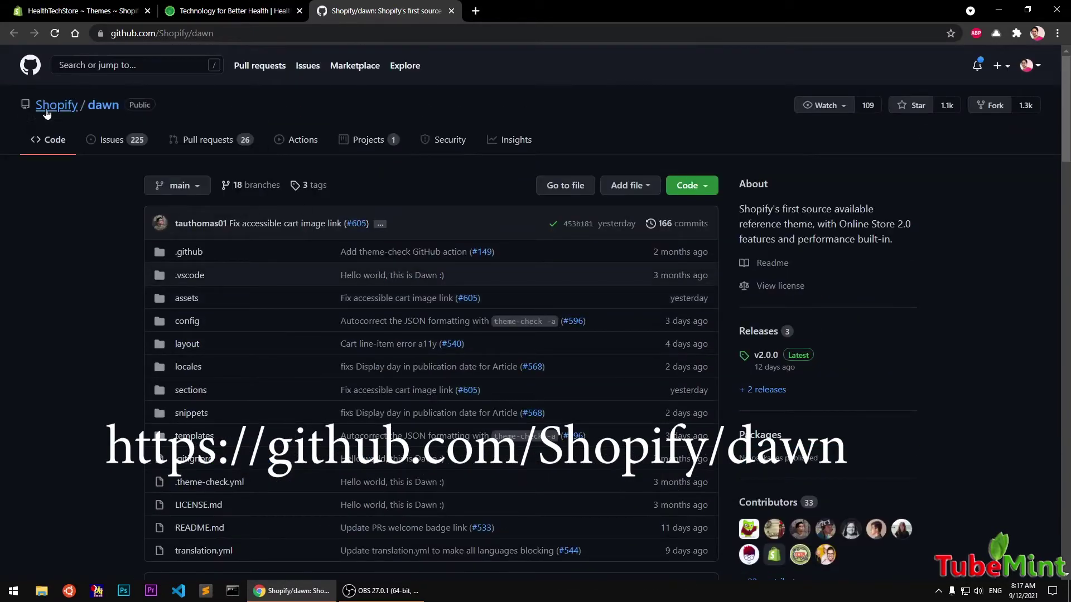
Return to the store's Themes admin page and reload it.
left_click(234, 11)
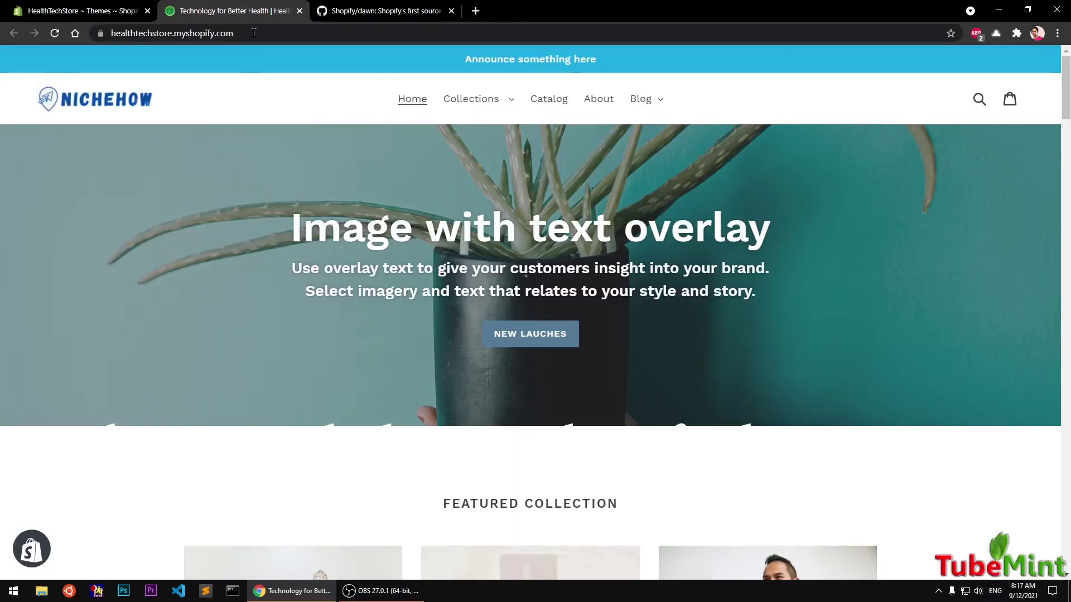
left_click(77, 5)
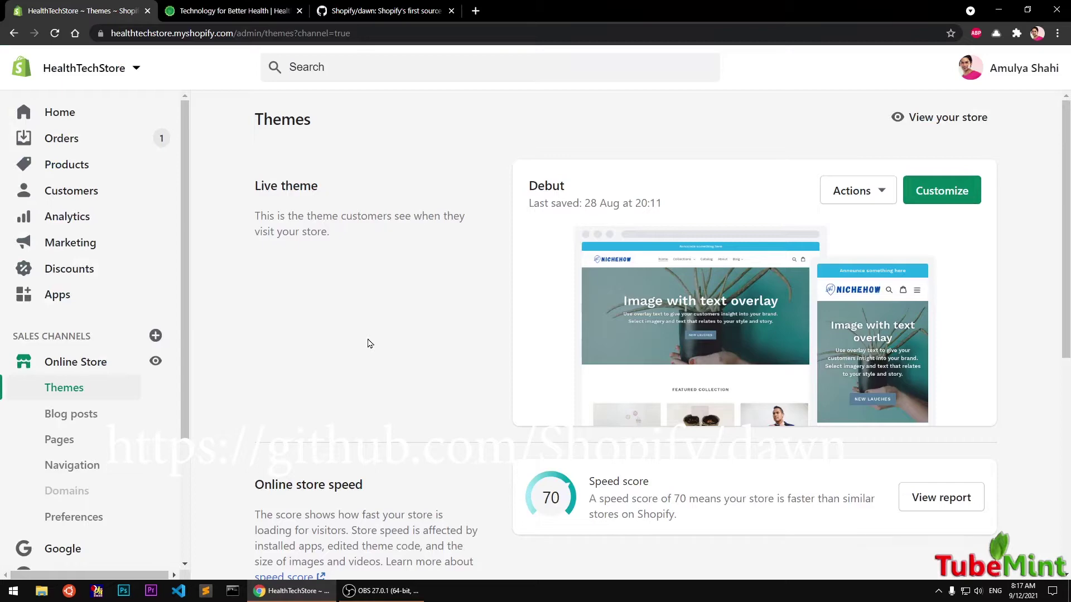
scroll(368, 343, "down", 5)
scroll(369, 343, "down", 1)
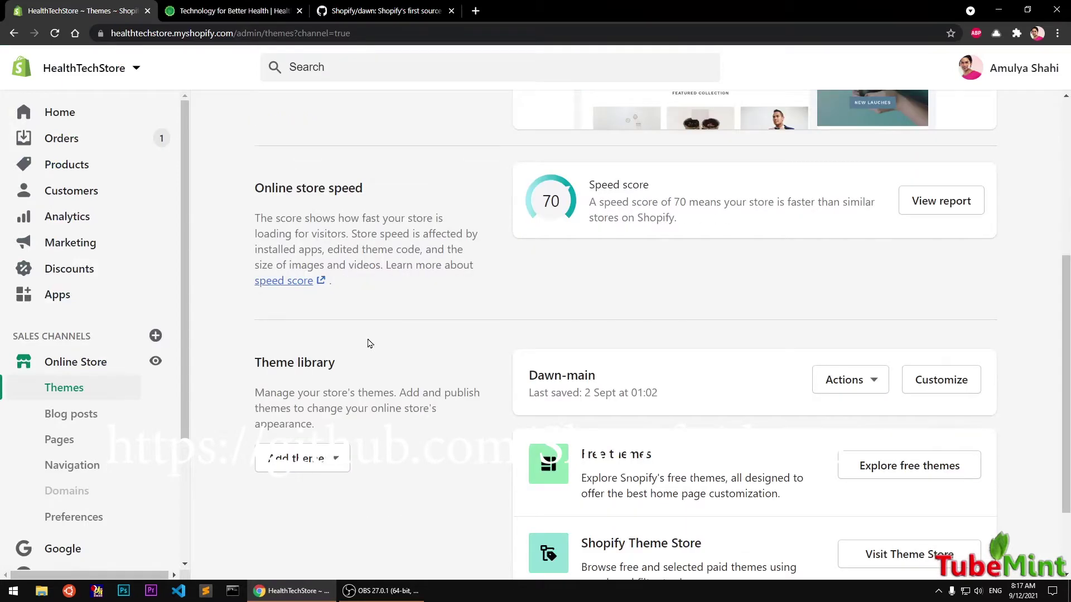
scroll(368, 343, "down", 2)
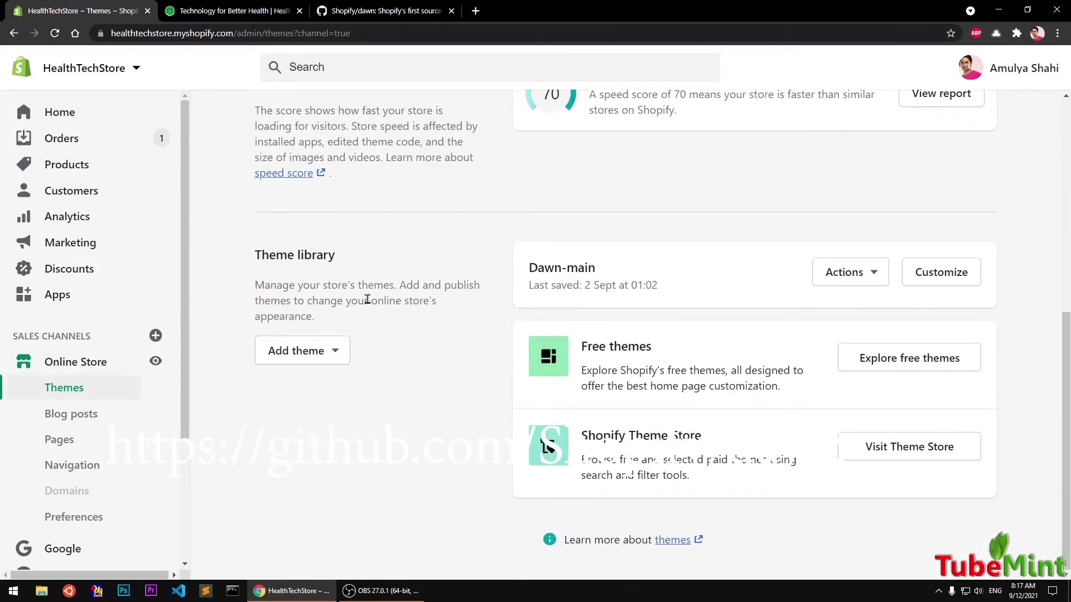
left_click(54, 33)
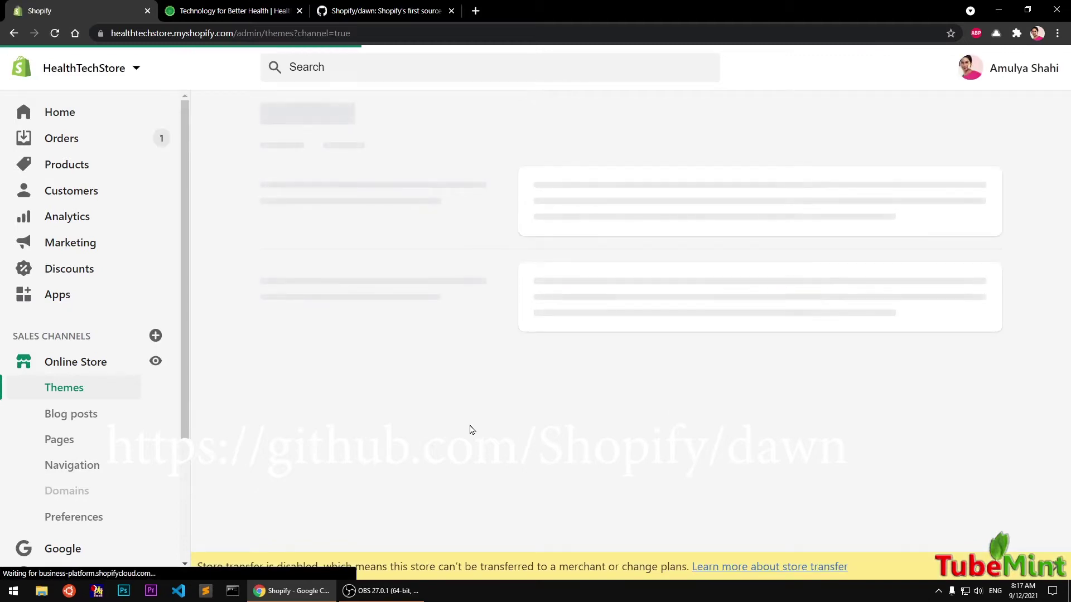
Dismiss the store-transfer notice on the Themes page, then return to the Shopify/dawn repository.
left_click(361, 10)
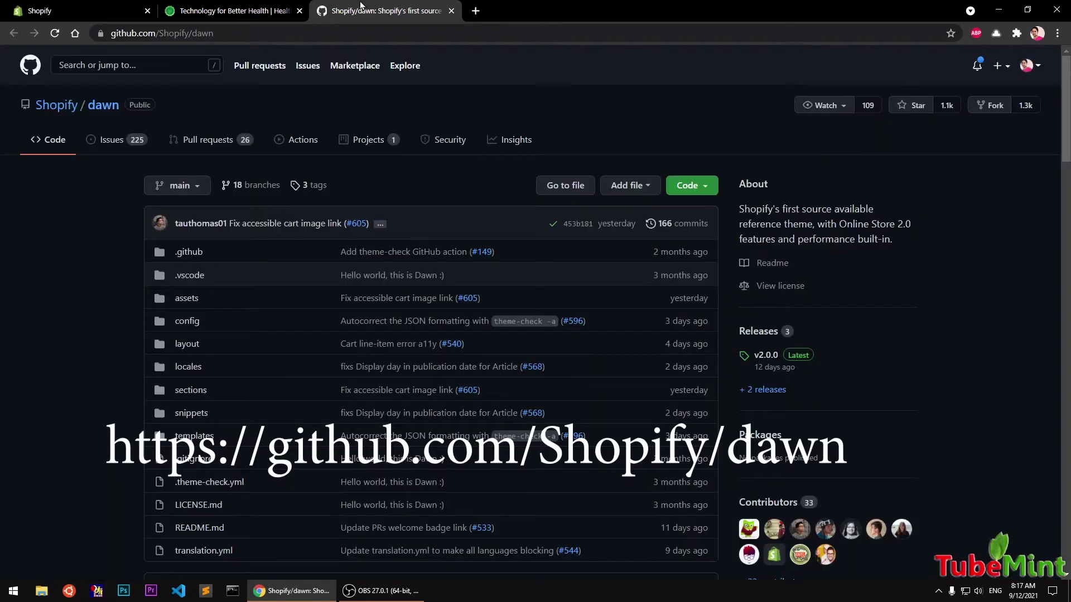
left_click(56, 7)
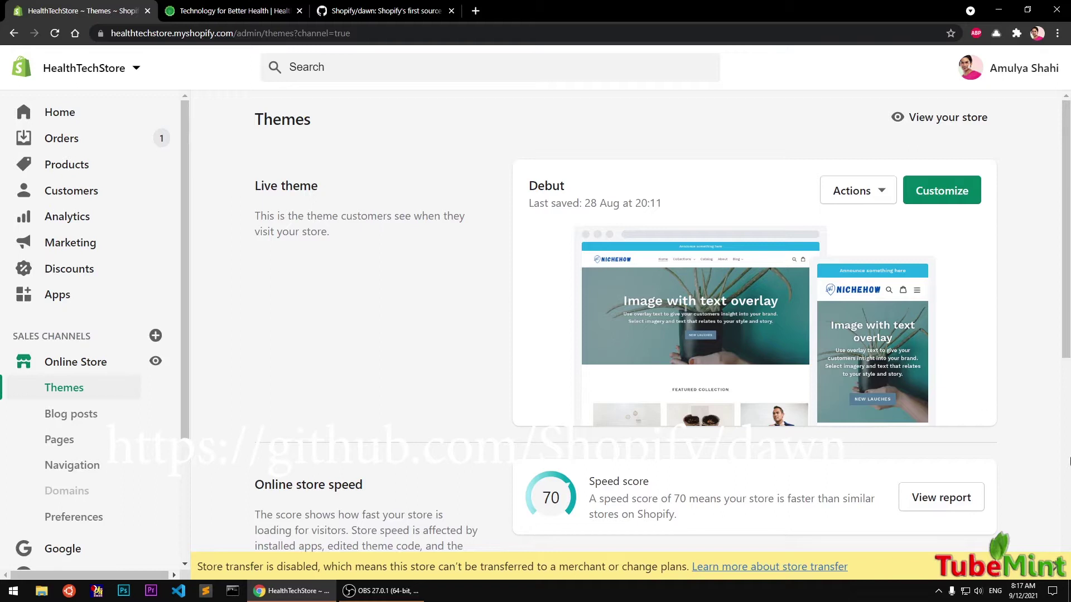
left_click(1062, 569)
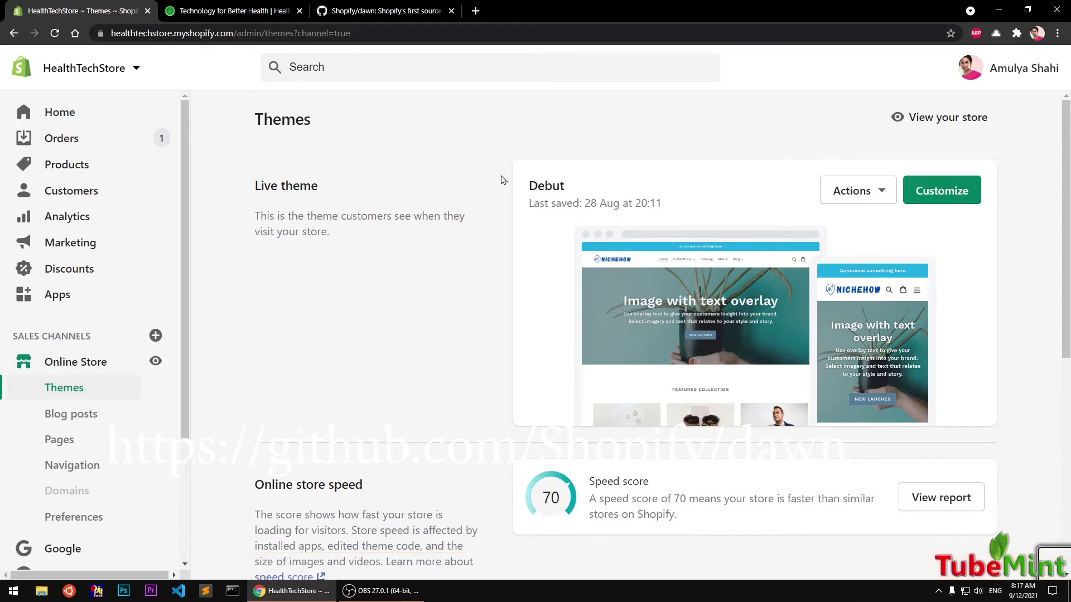
left_click(359, 8)
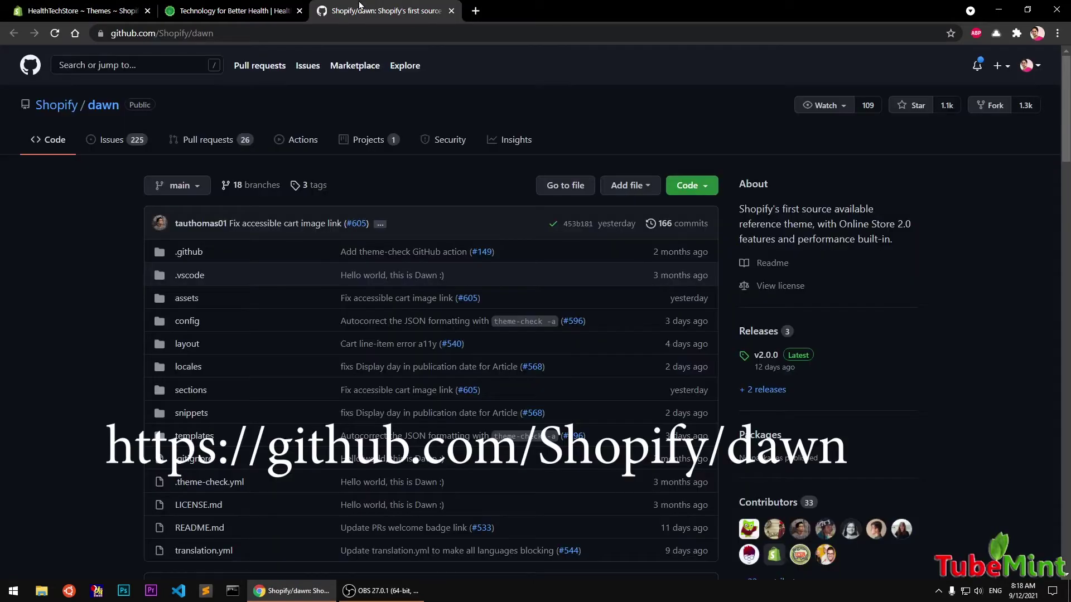
Start removing Dawn-main from the Theme library, then cancel so it stays installed.
left_click(42, 8)
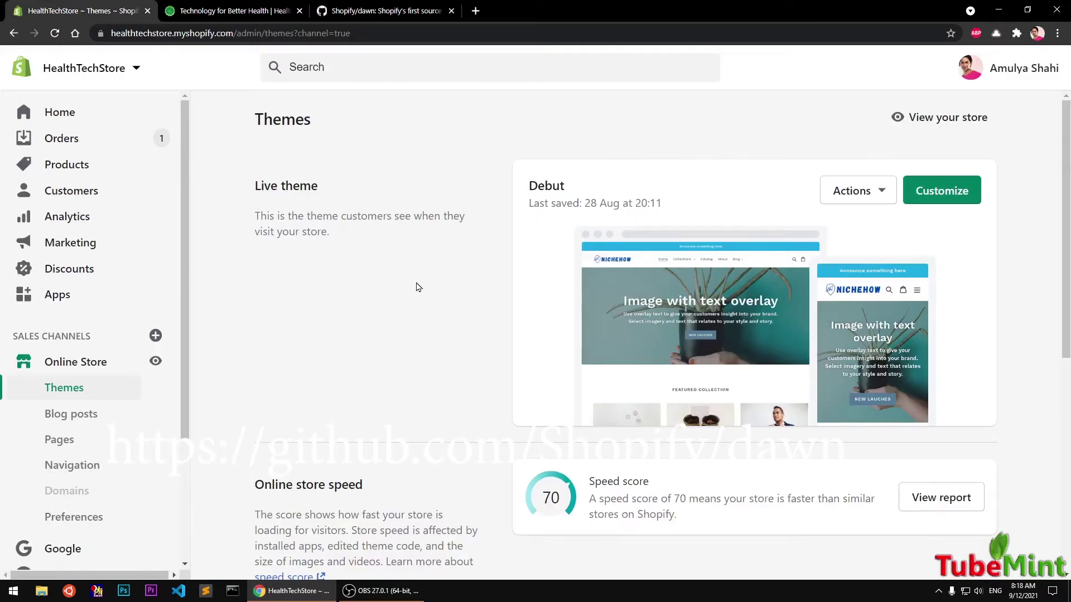
scroll(418, 296, "down", 7)
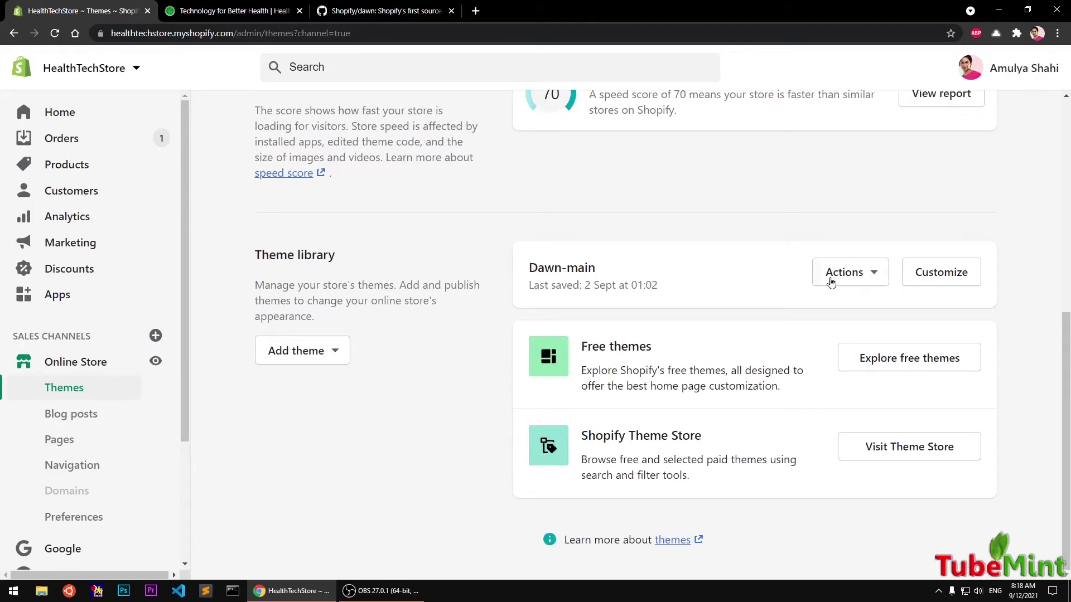
left_click(873, 278)
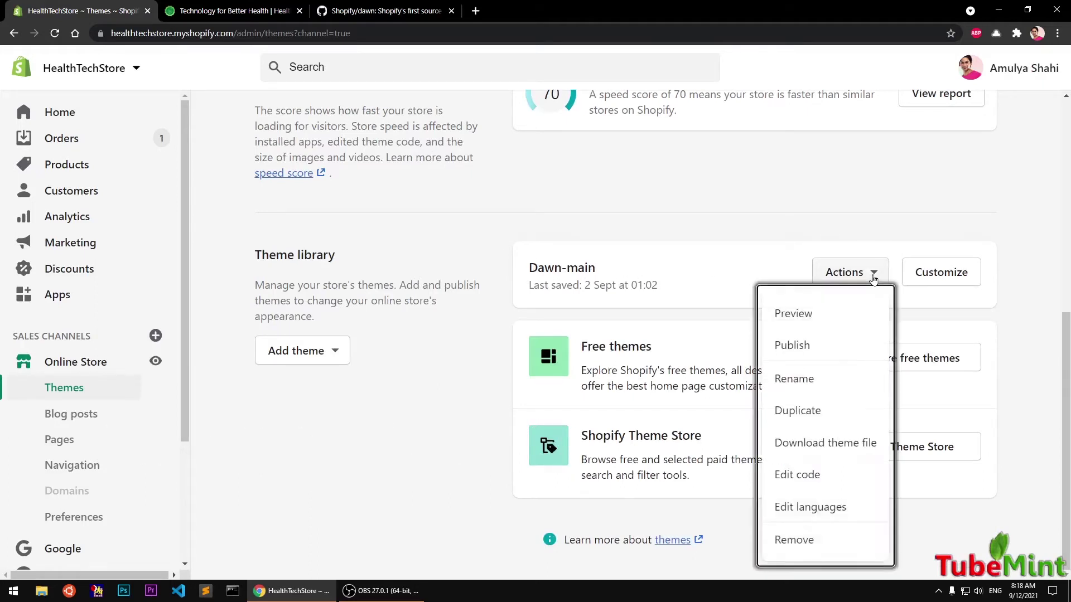
left_click(790, 546)
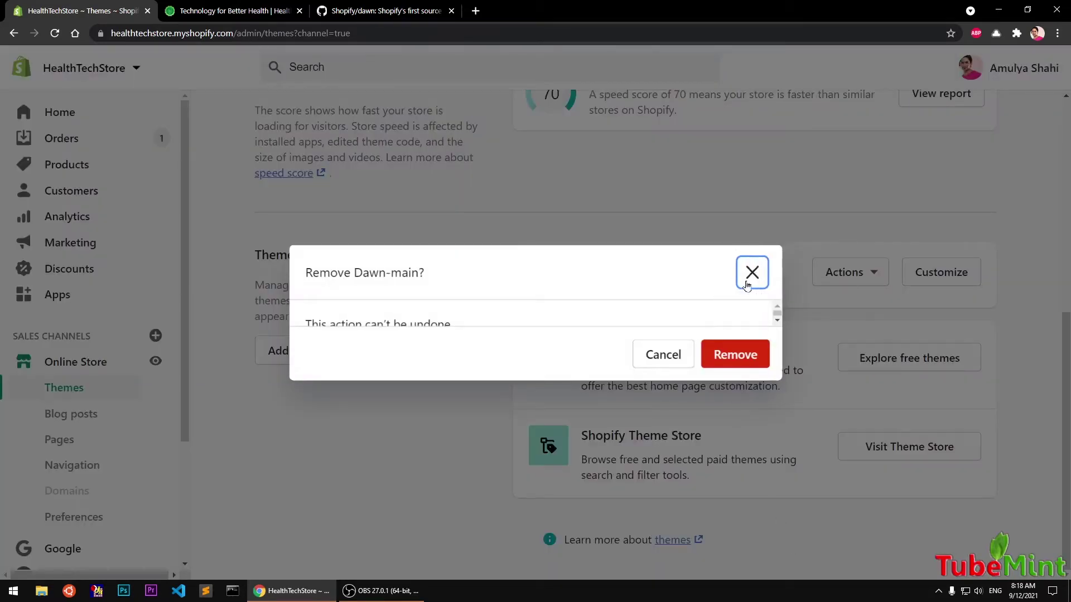
left_click(659, 362)
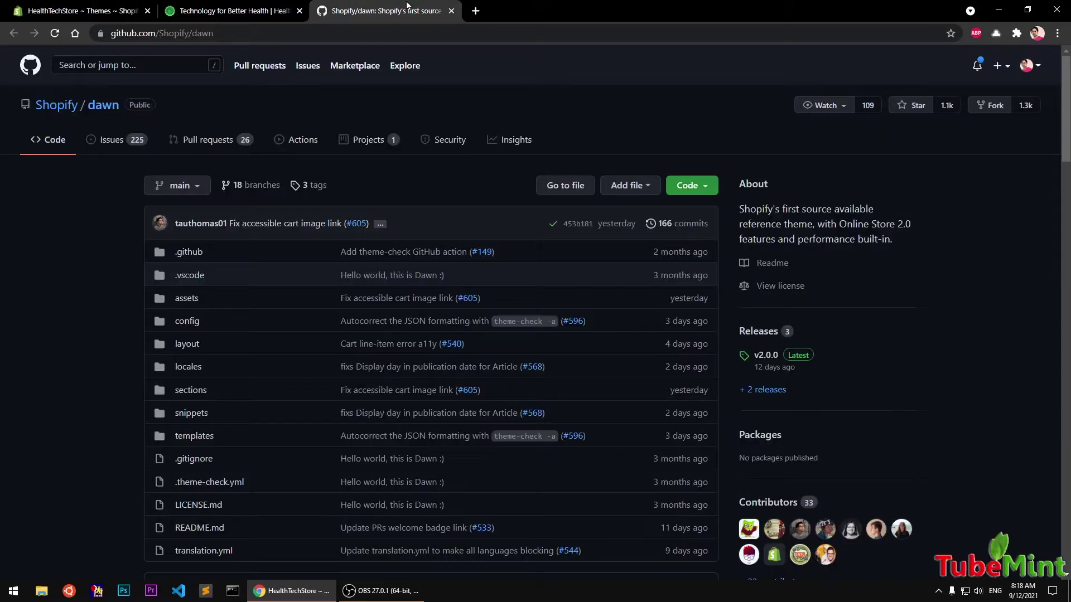
Select the Shopify/dawn repository URL in the address bar and scroll the README down and back.
left_click(407, 8)
left_click(224, 32)
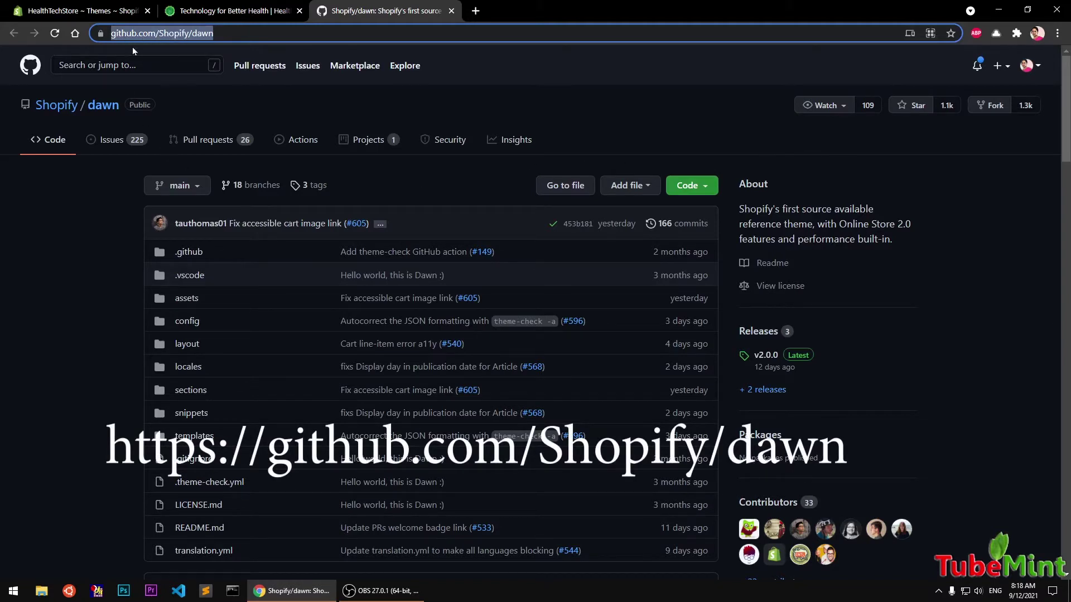
left_click(626, 113)
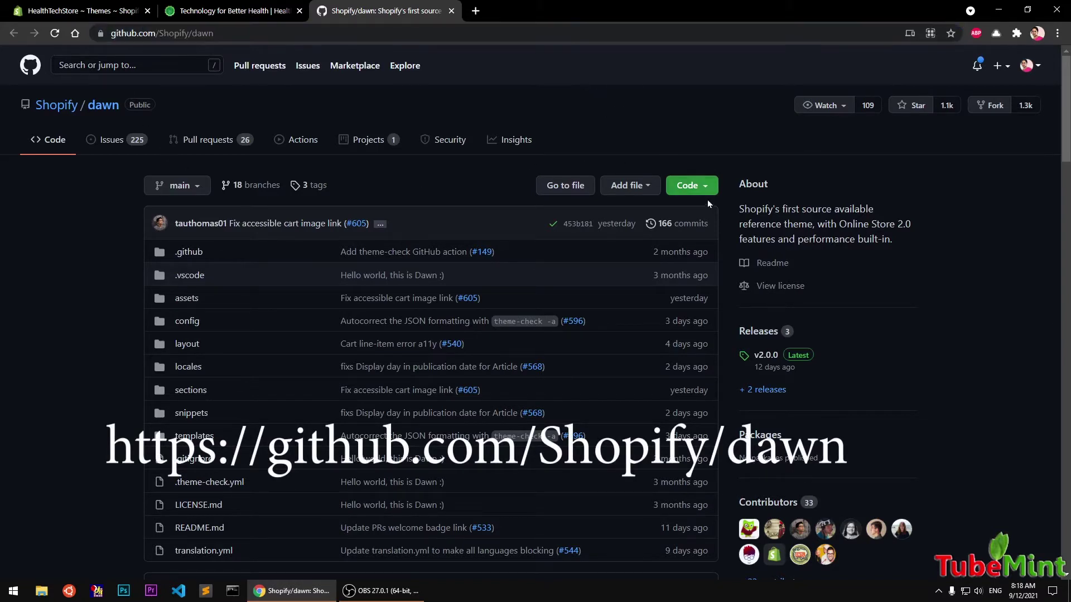
left_click(229, 28)
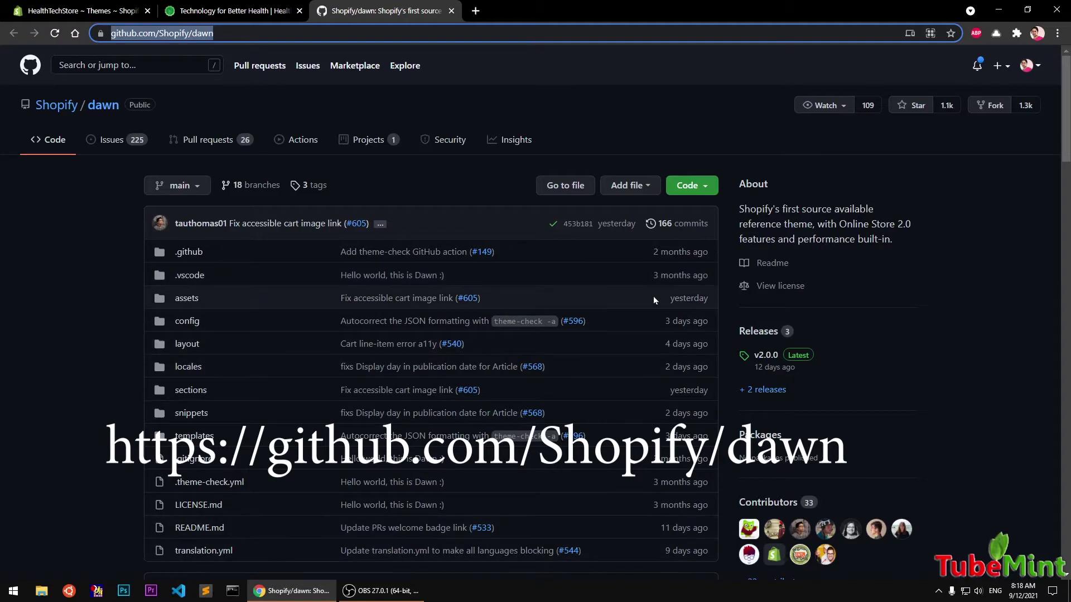
scroll(641, 391, "down", 4)
scroll(643, 394, "down", 3)
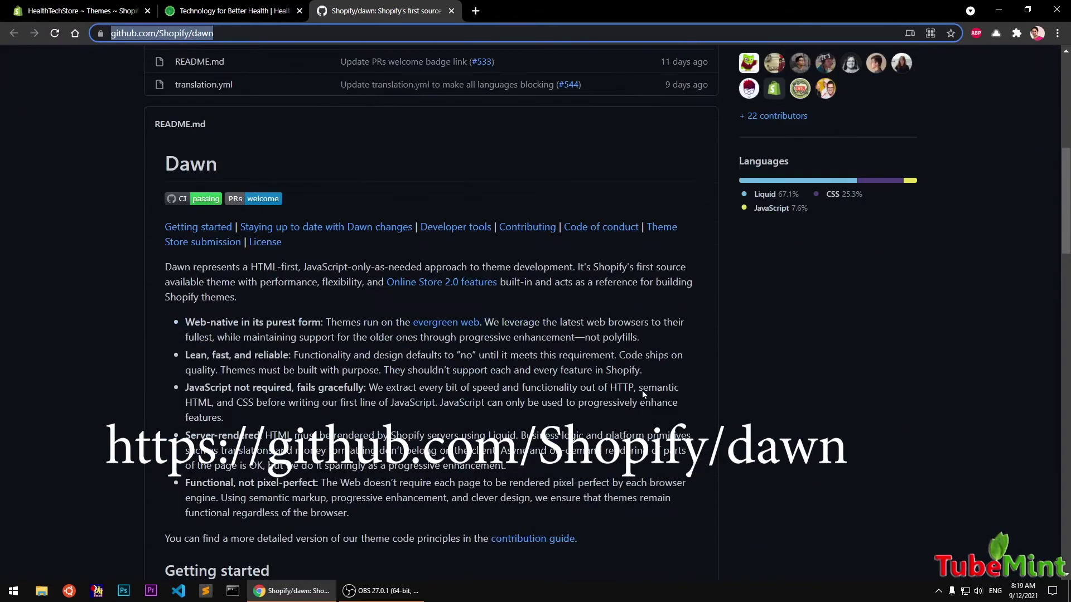
scroll(643, 394, "up", 7)
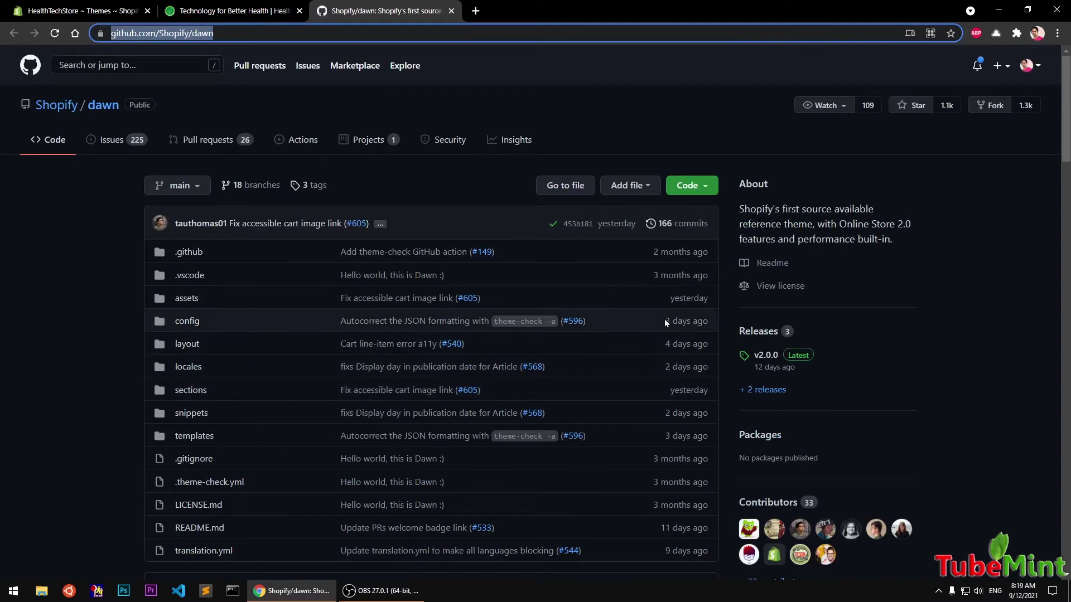
Download the Shopify/dawn repository as a ZIP from the Code menu.
left_click(674, 105)
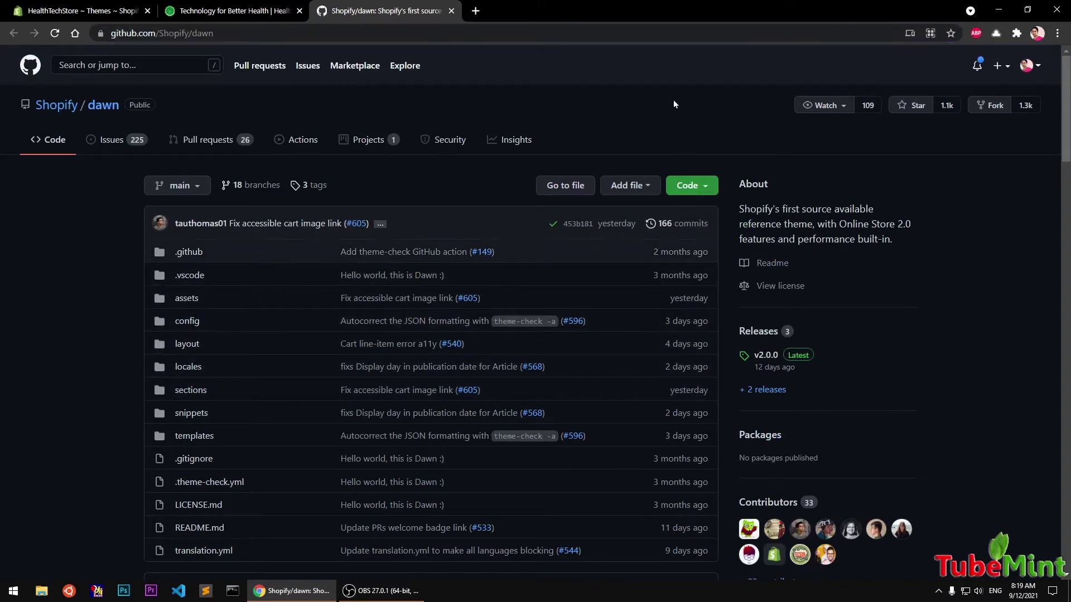
left_click(705, 190)
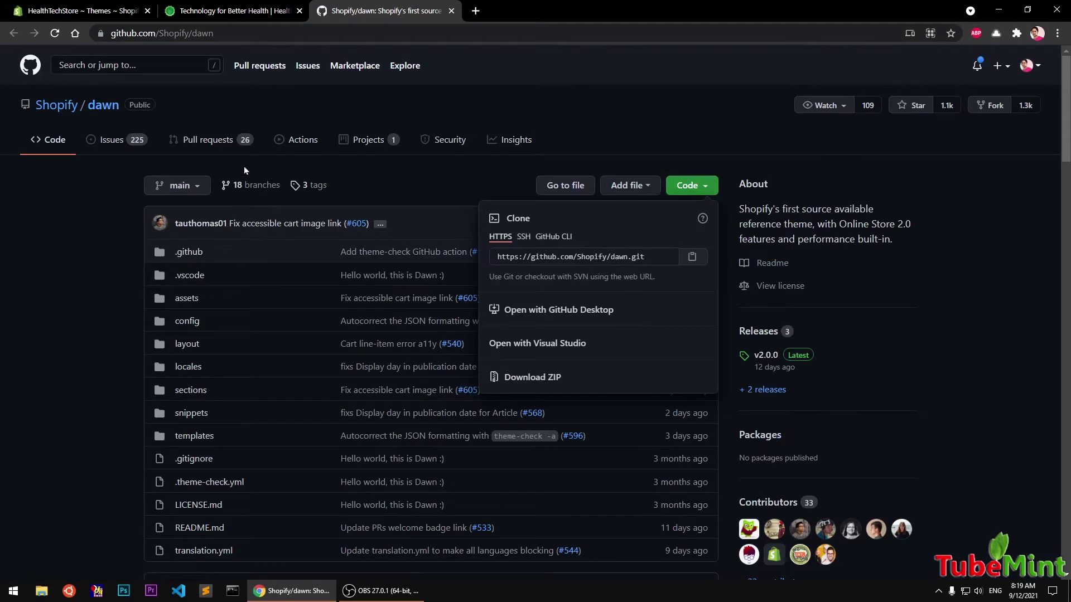
left_click(652, 113)
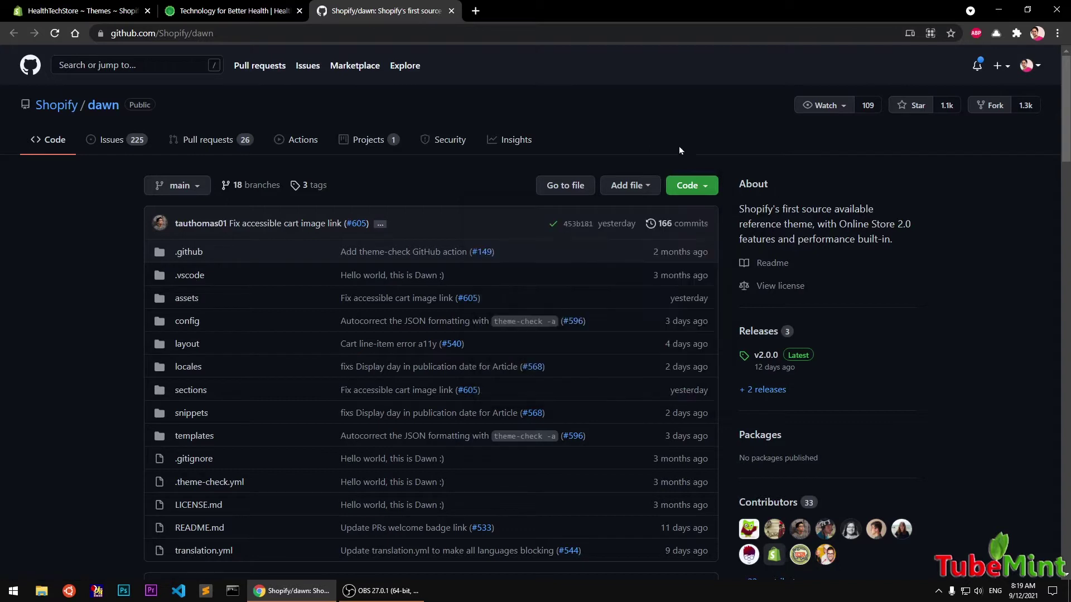
left_click(706, 188)
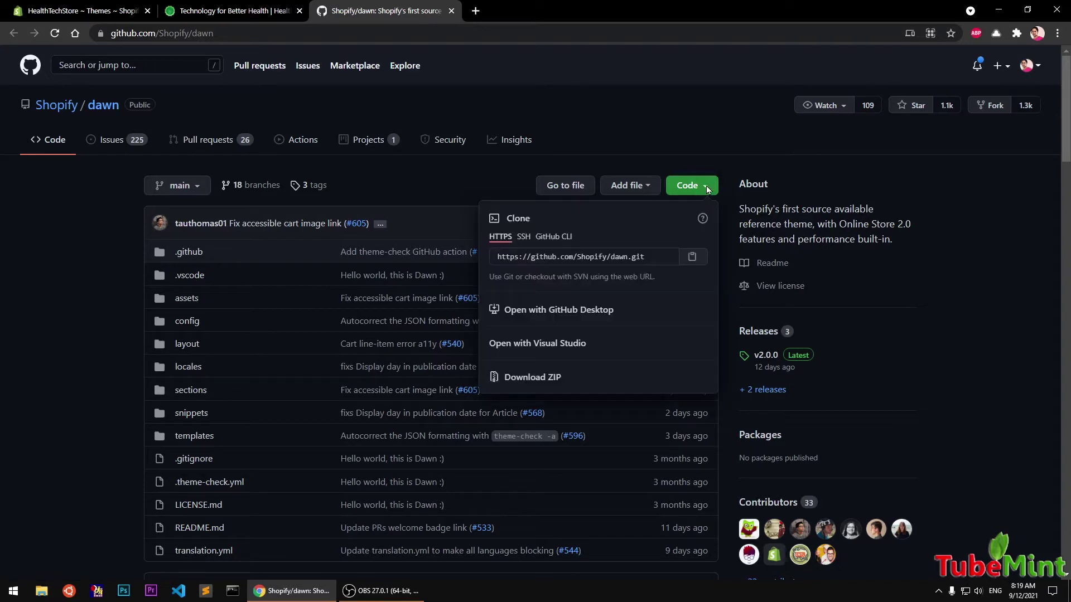
left_click(529, 380)
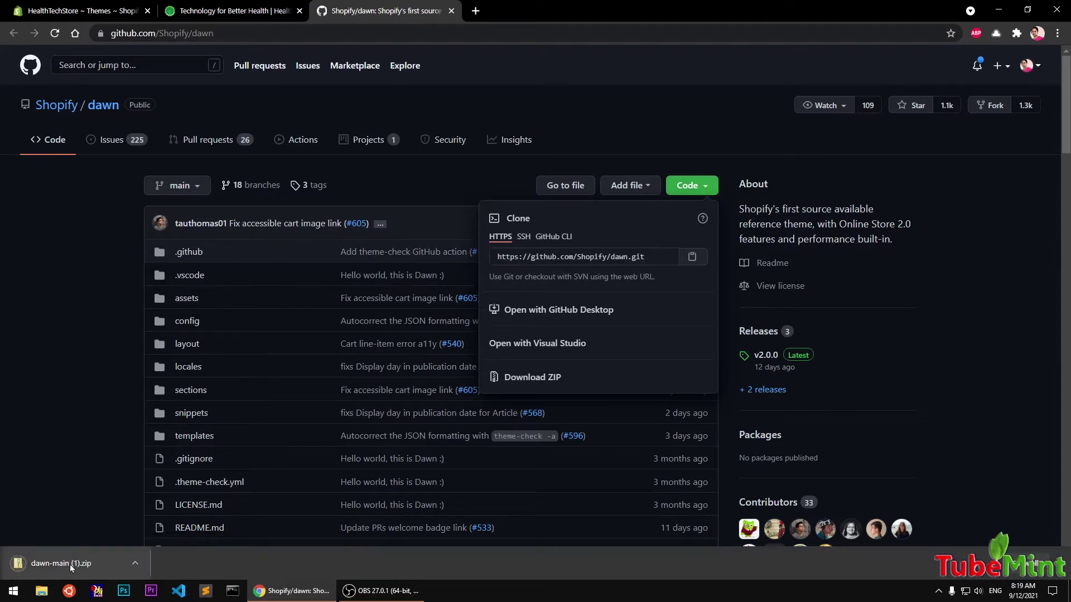
Show the downloaded dawn-main (1).zip in the Downloads folder in File Explorer.
left_click(136, 562)
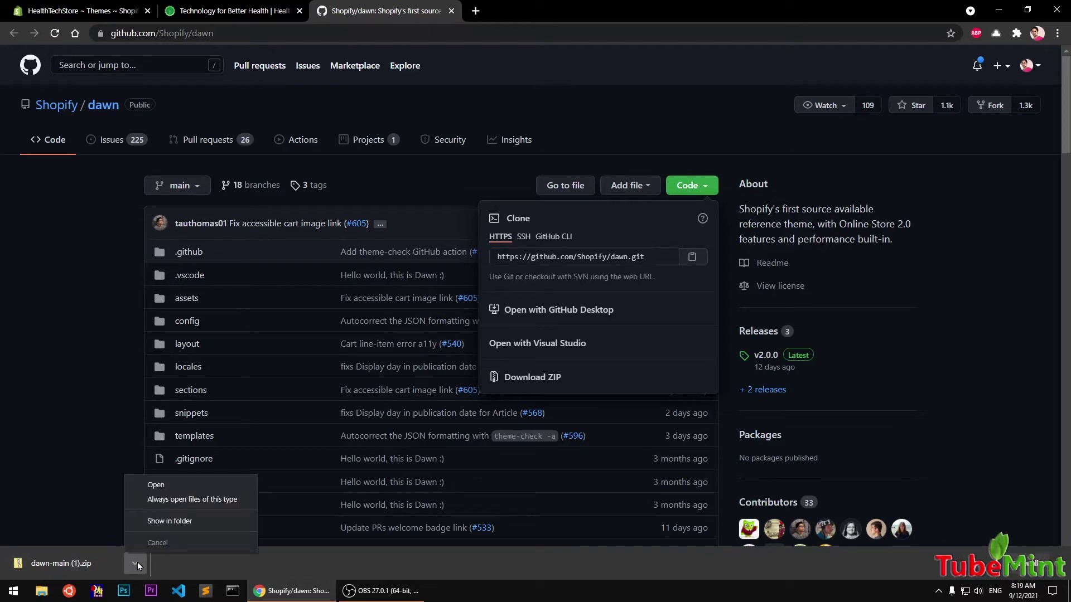
left_click(153, 521)
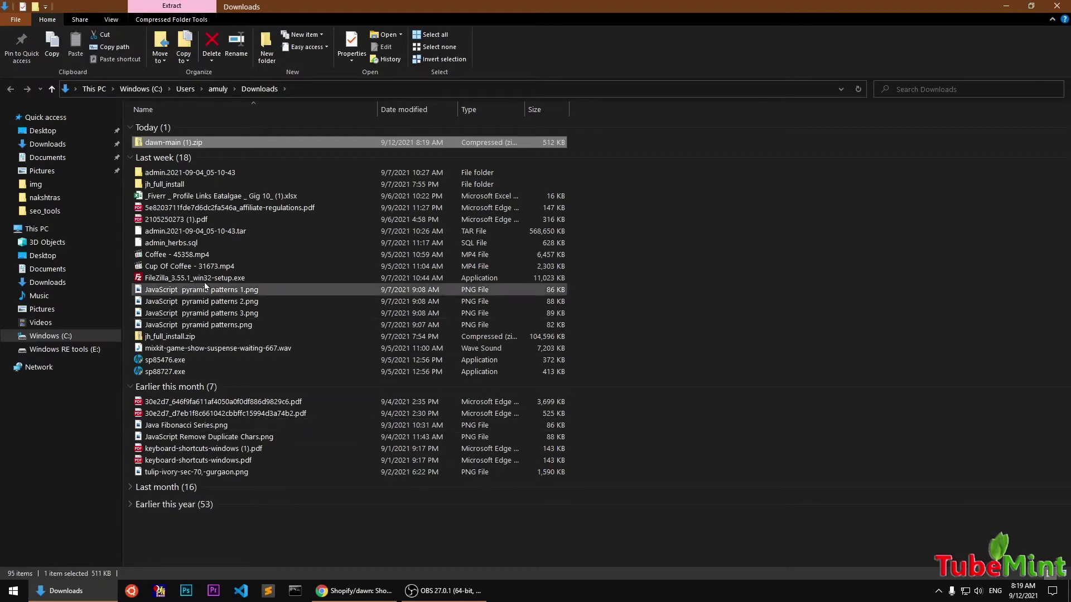
left_click(130, 158)
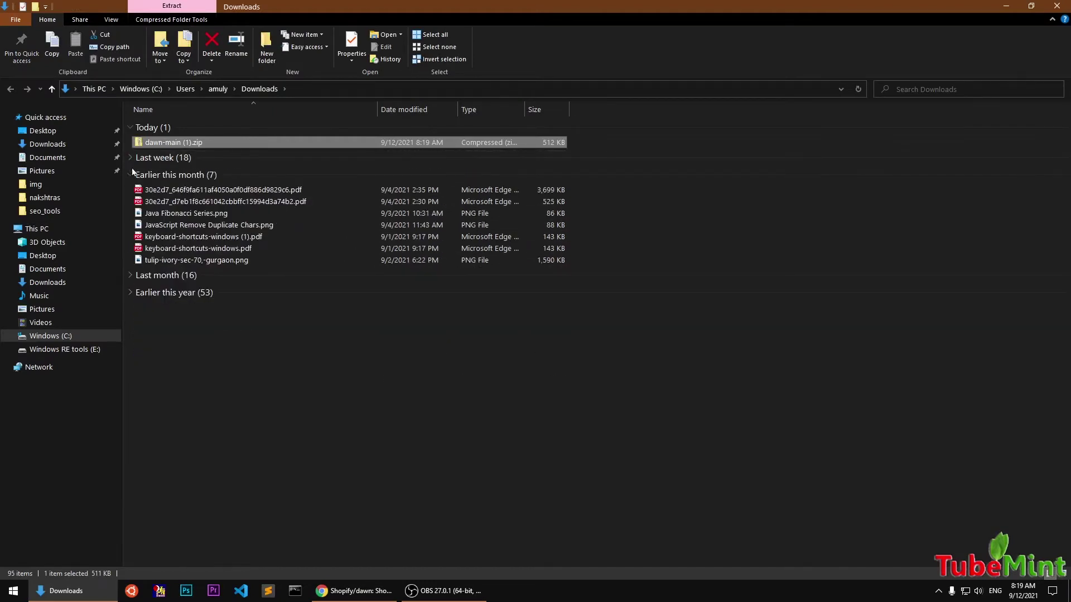
Rename the downloaded dawn-main (1).zip to dawn-custom.zip.
left_click(132, 175)
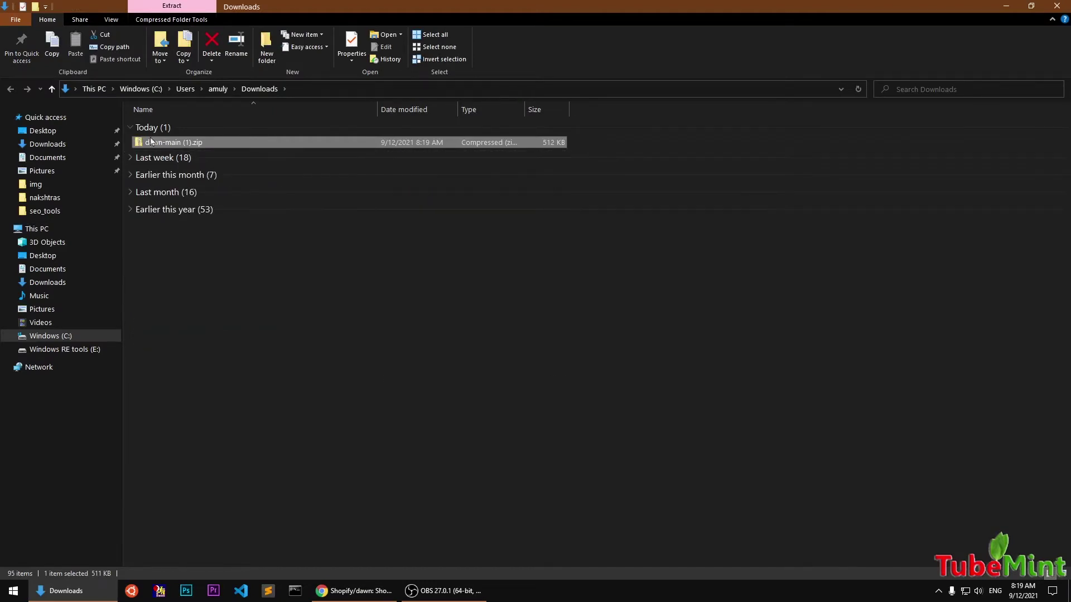
right_click(186, 146)
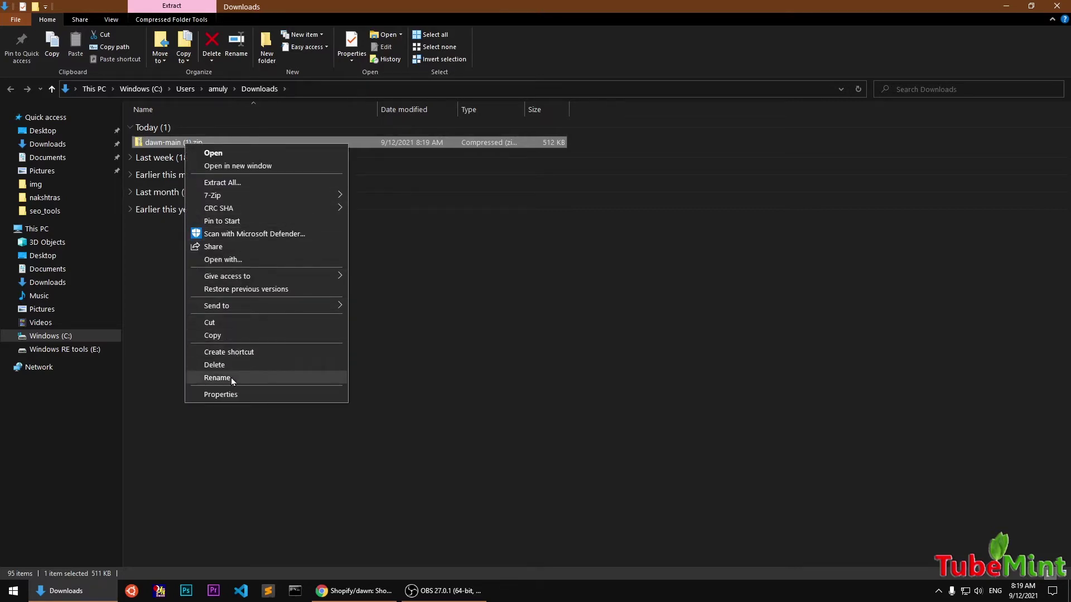
left_click(217, 378)
key("Right")
key("BackSpace")
key("BackSpace")
key("BackSpace")
key("BackSpace")
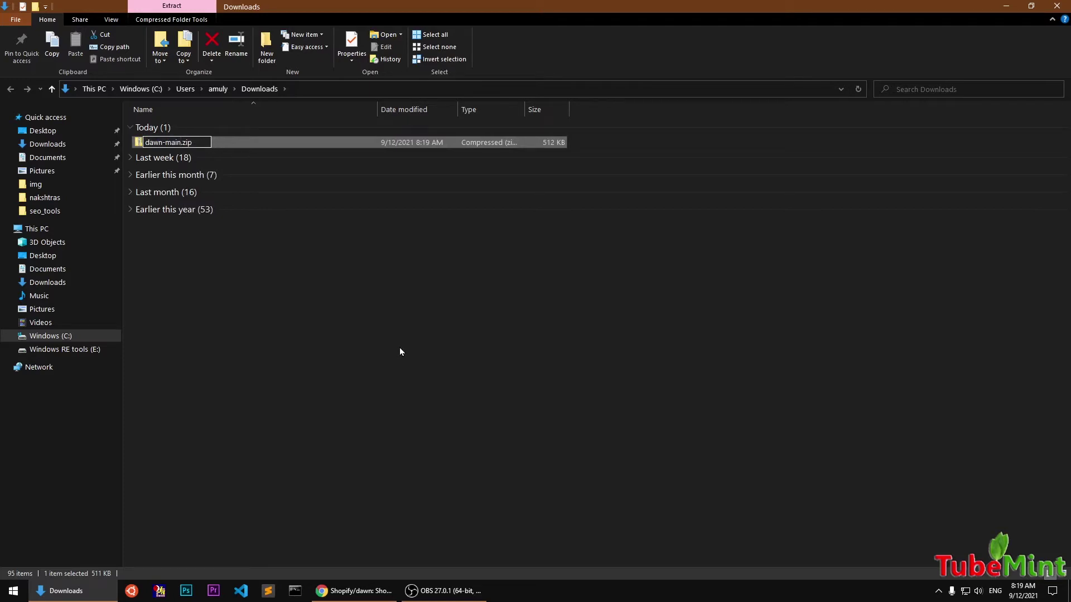
key("BackSpace")
key("BackSpace")
key("BackSpace")
key("BackSpace")
type("custom")
key("Return")
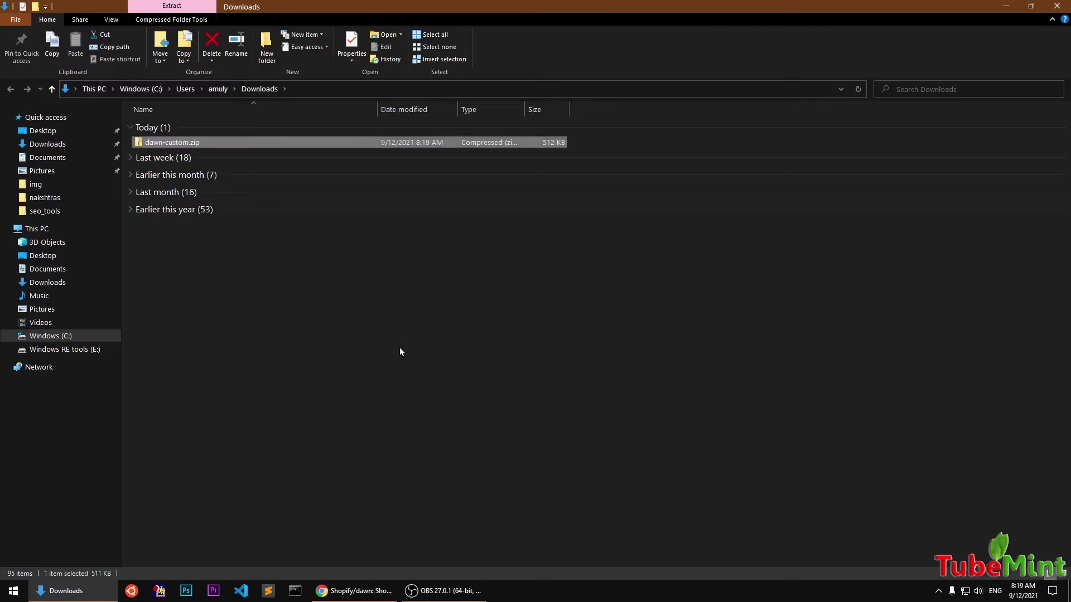
Open dawn-custom.zip to confirm the dawn-main theme folder is inside.
double_click(146, 143)
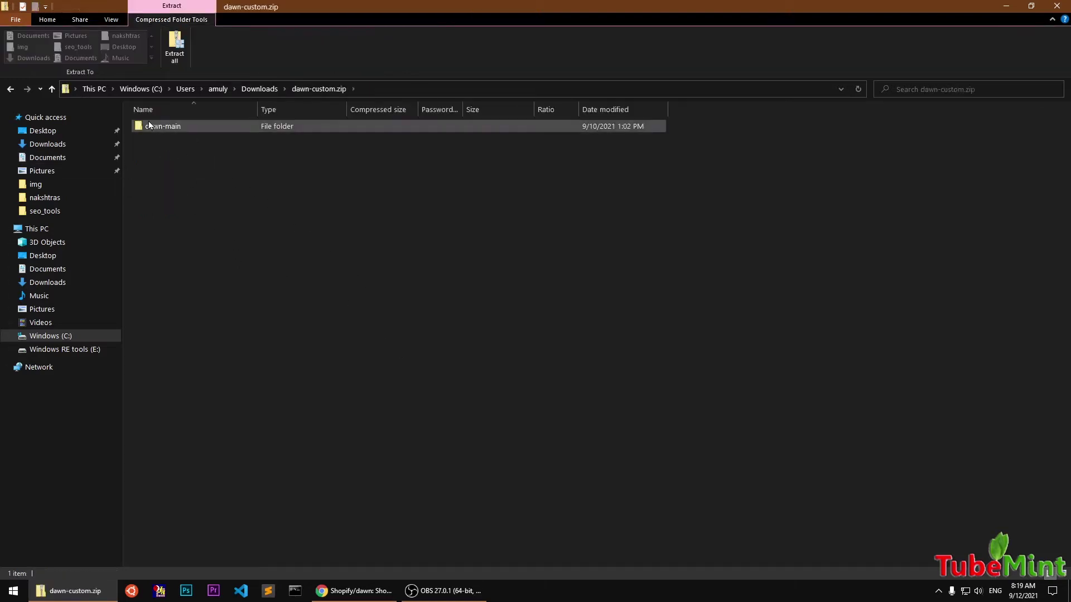
double_click(152, 126)
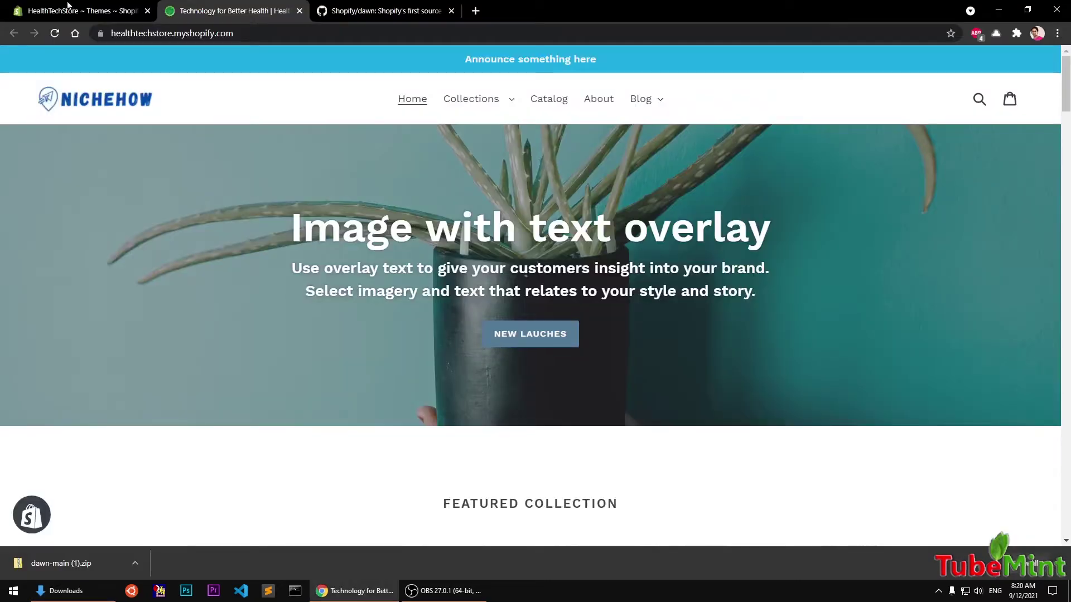
left_click(68, 5)
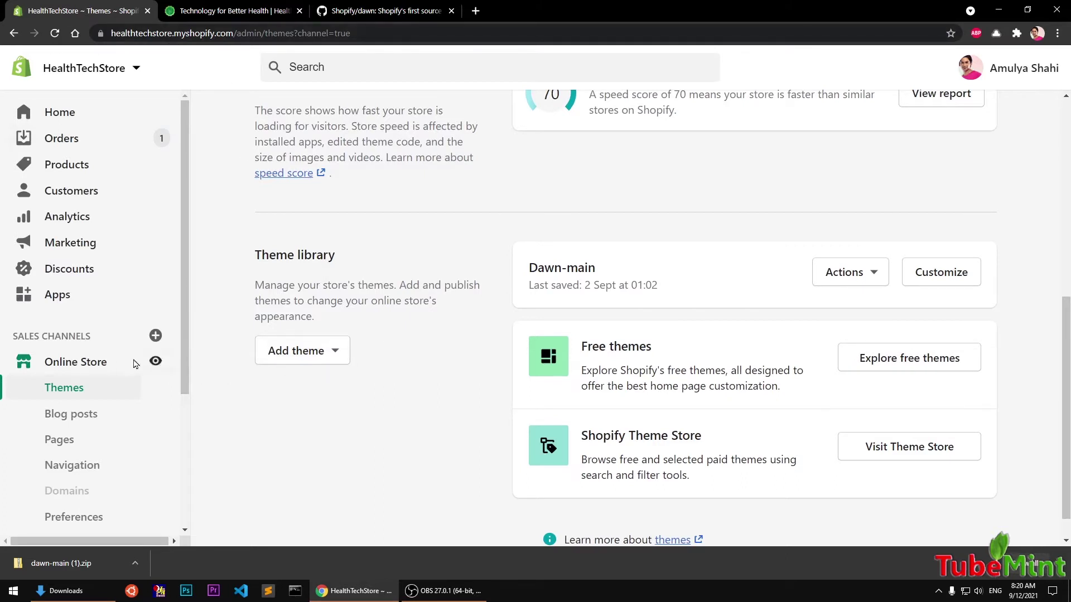
Go to Online Store > Themes and choose Add theme > Upload zip file in the Theme library.
left_click(73, 363)
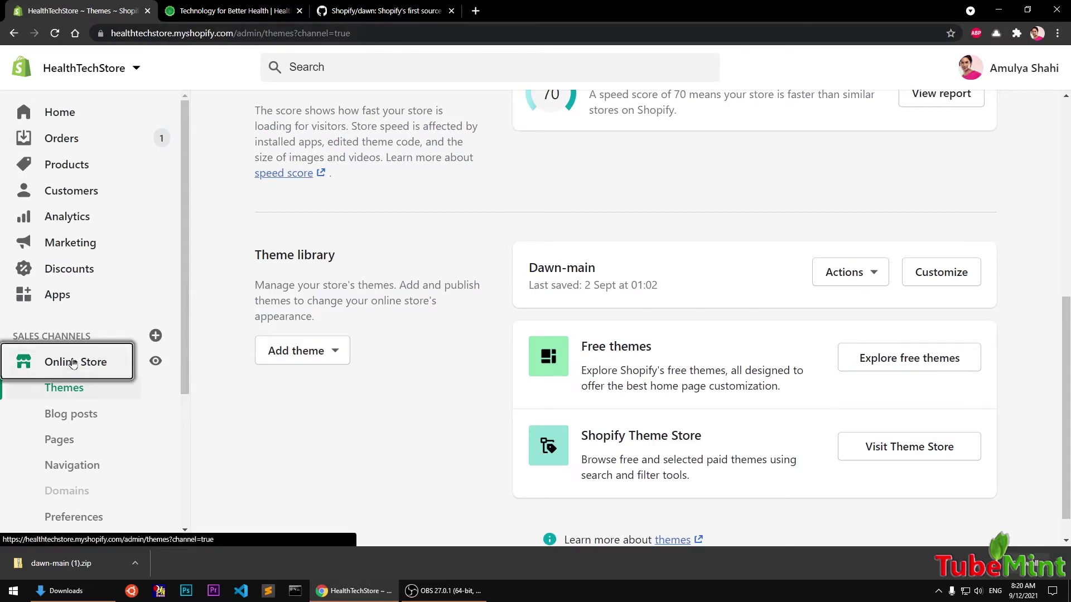
left_click(66, 391)
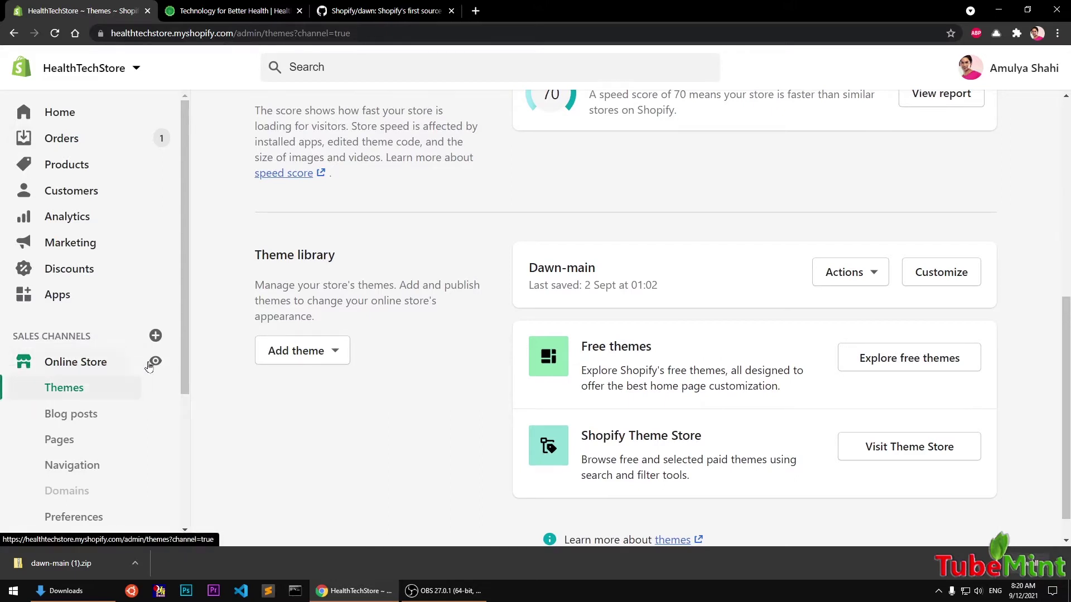
left_click_drag(248, 260, 332, 251)
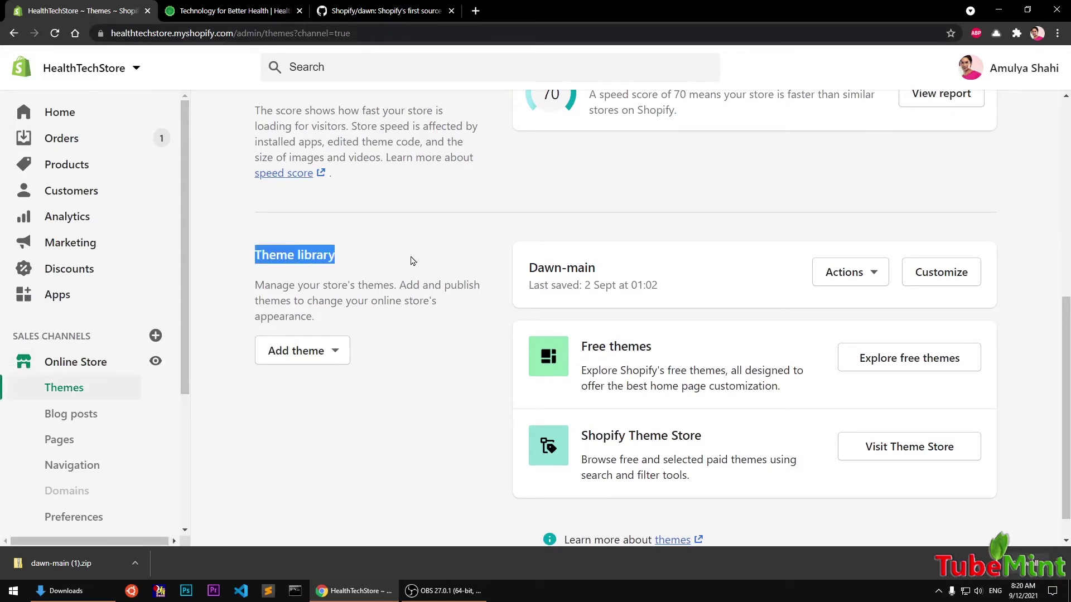
scroll(411, 261, "up", 7)
scroll(411, 260, "down", 7)
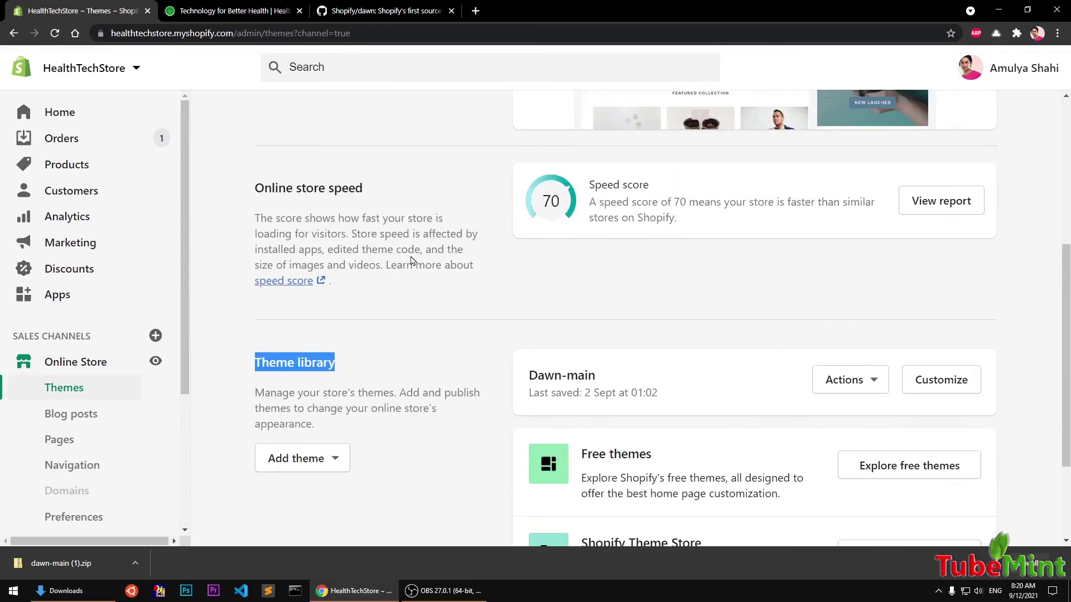
left_click_drag(248, 233, 381, 240)
left_click(422, 248)
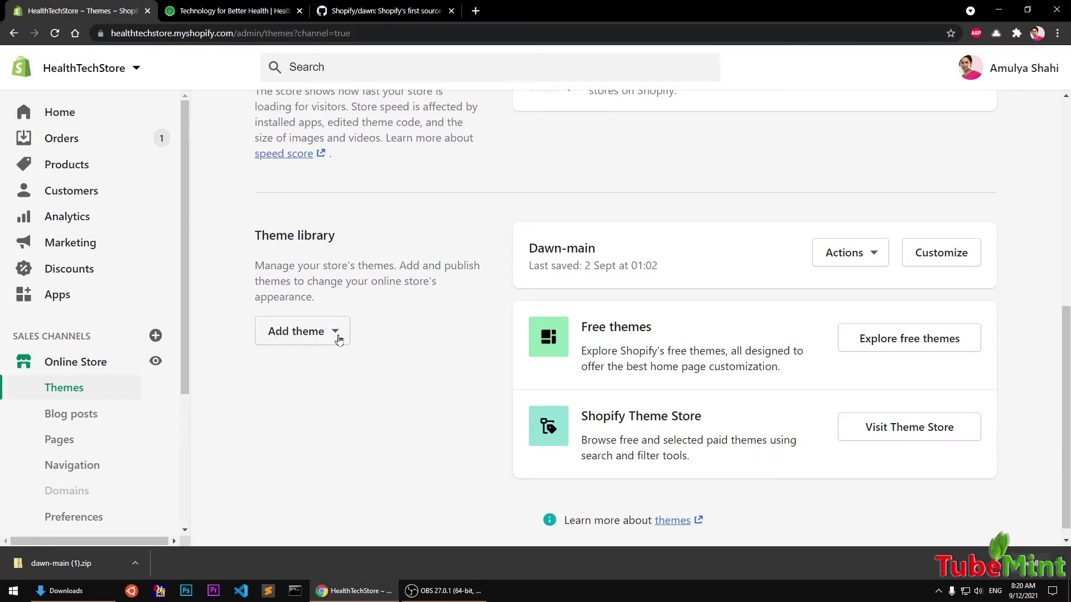
left_click(338, 338)
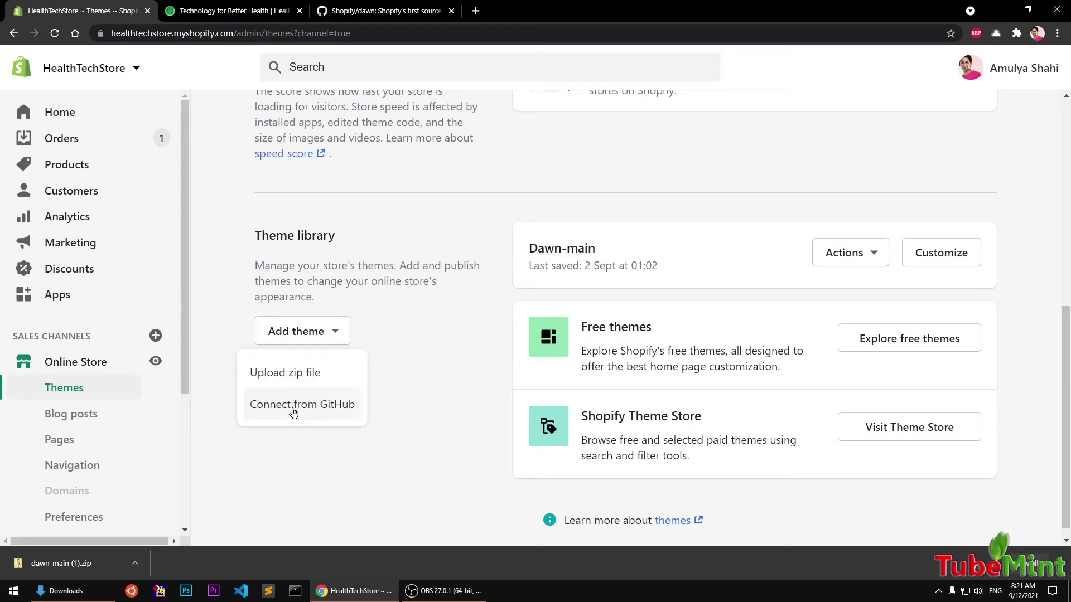
left_click(259, 374)
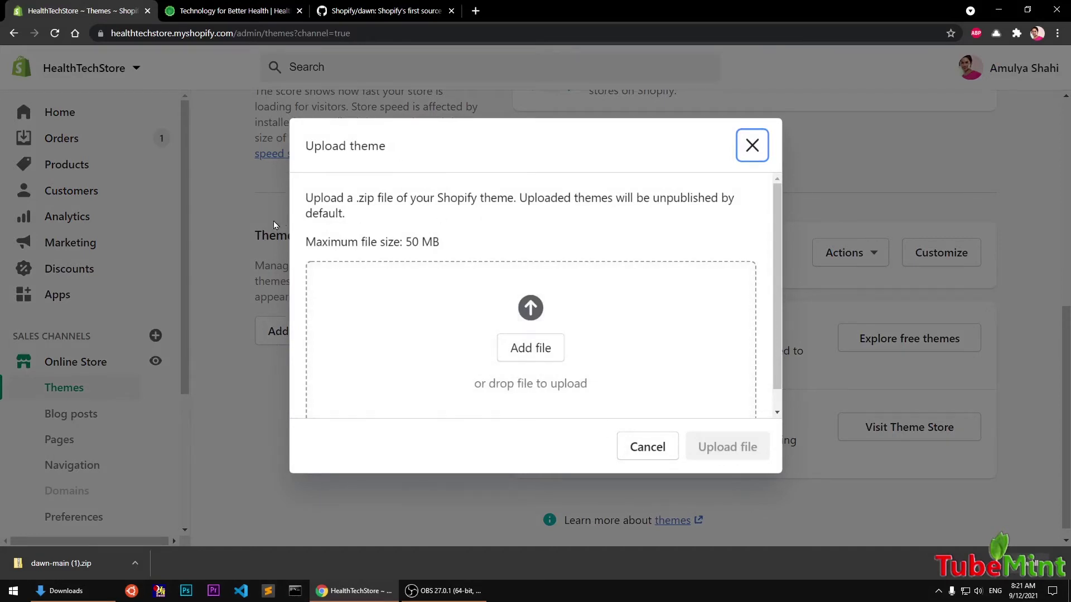
Pick dawn-custom.zip from Downloads and upload it as a new theme.
left_click(523, 357)
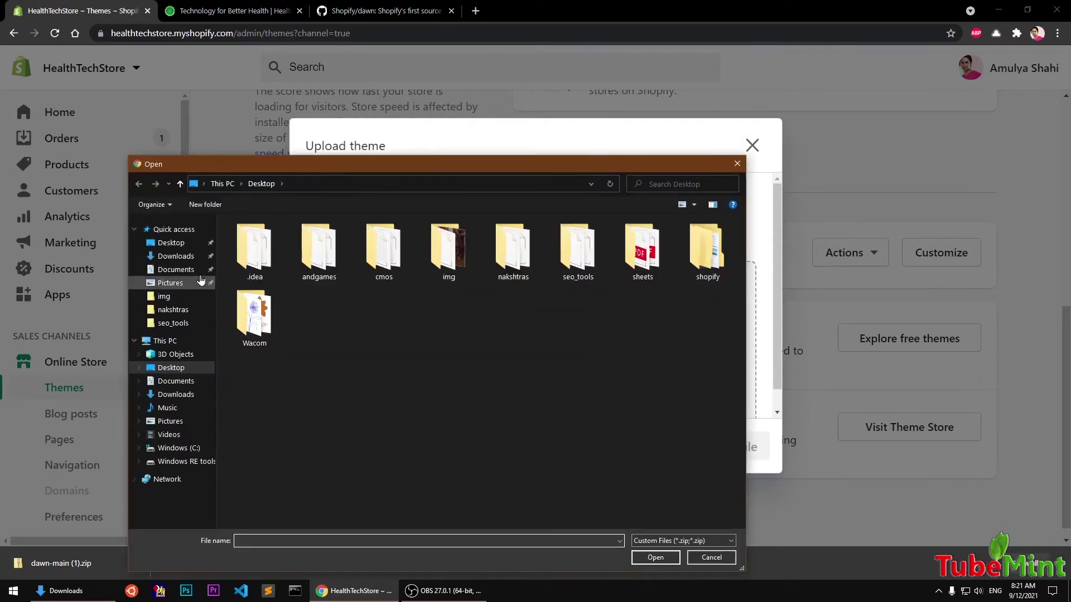
left_click(186, 258)
left_click(270, 255)
left_click(657, 559)
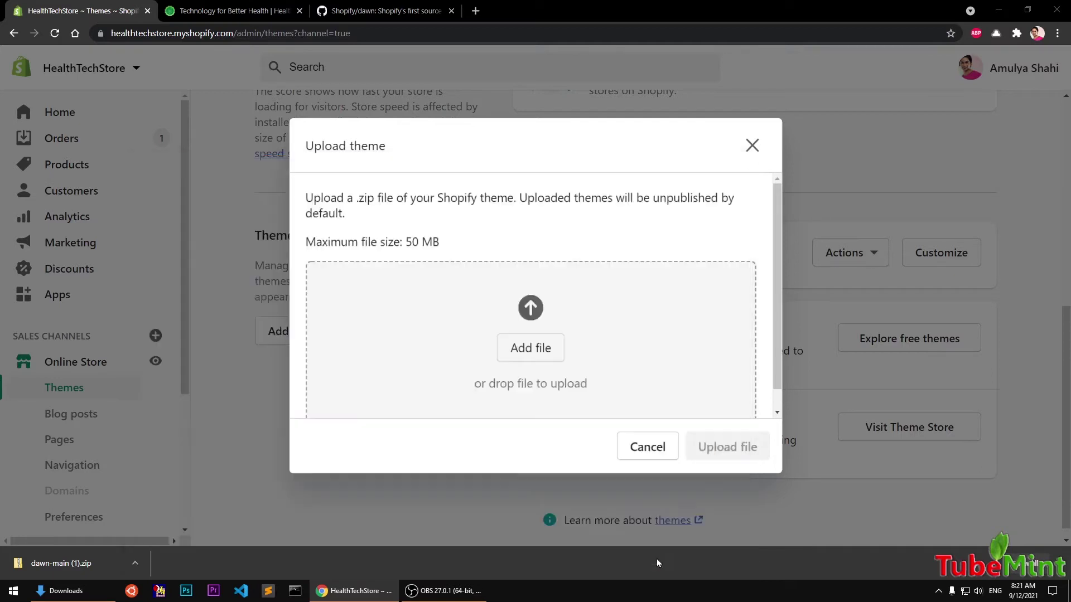
left_click(732, 459)
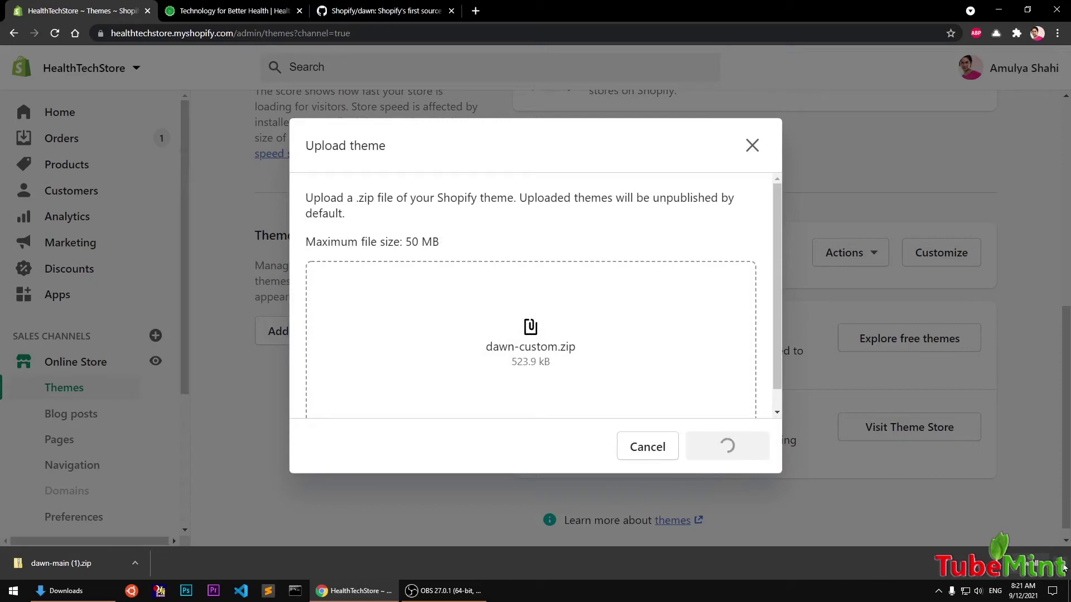
left_click(1063, 568)
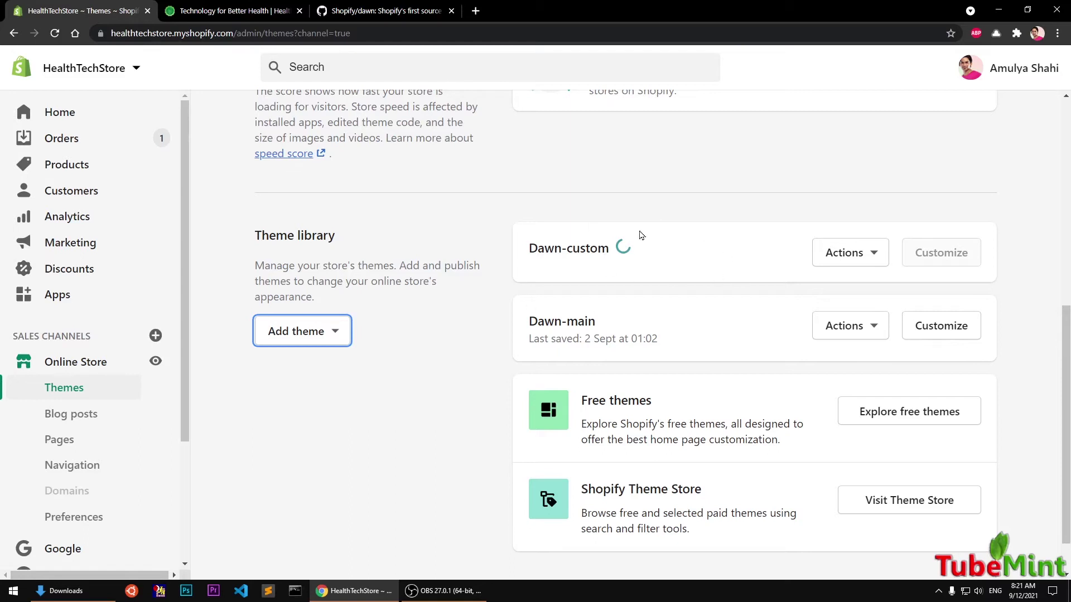
Close the Downloads window and wait until Dawn-custom shows Just added in the Theme library.
left_click(67, 591)
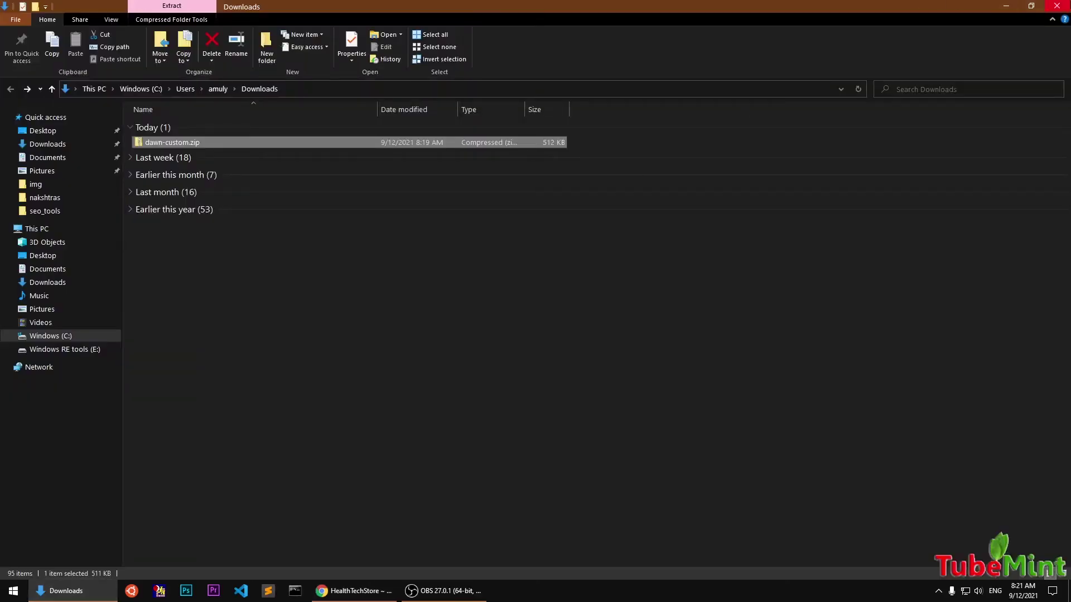
key("alt+F4")
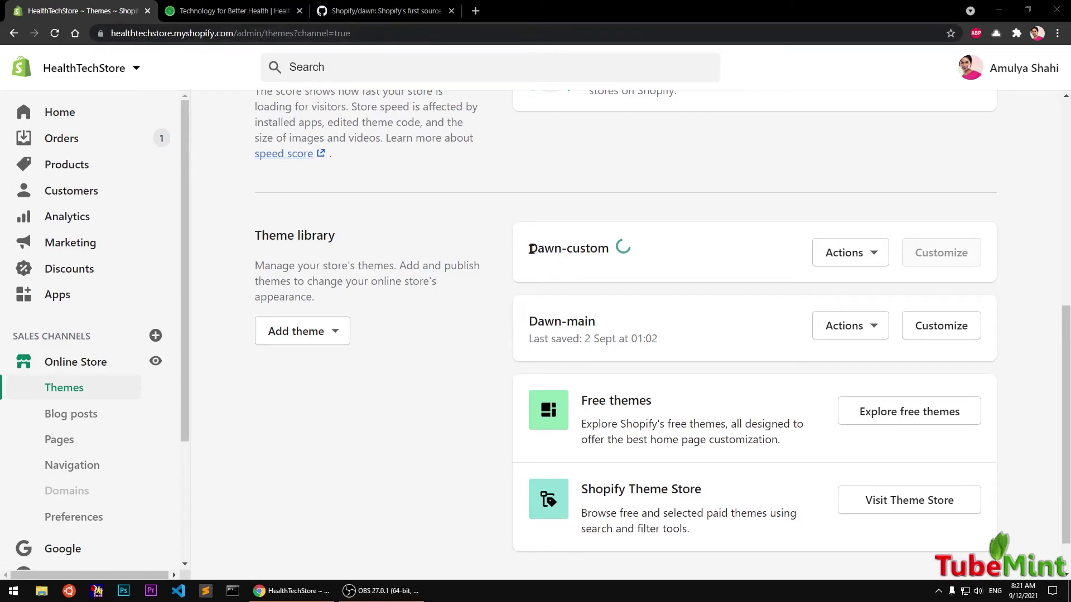
left_click_drag(531, 249, 608, 249)
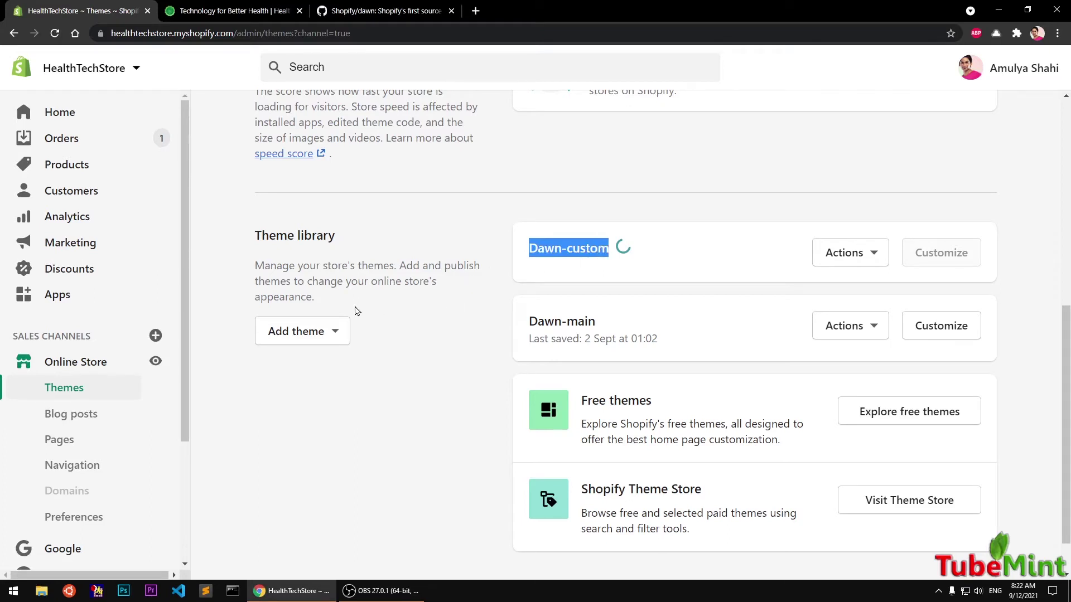
left_click_drag(316, 300, 250, 239)
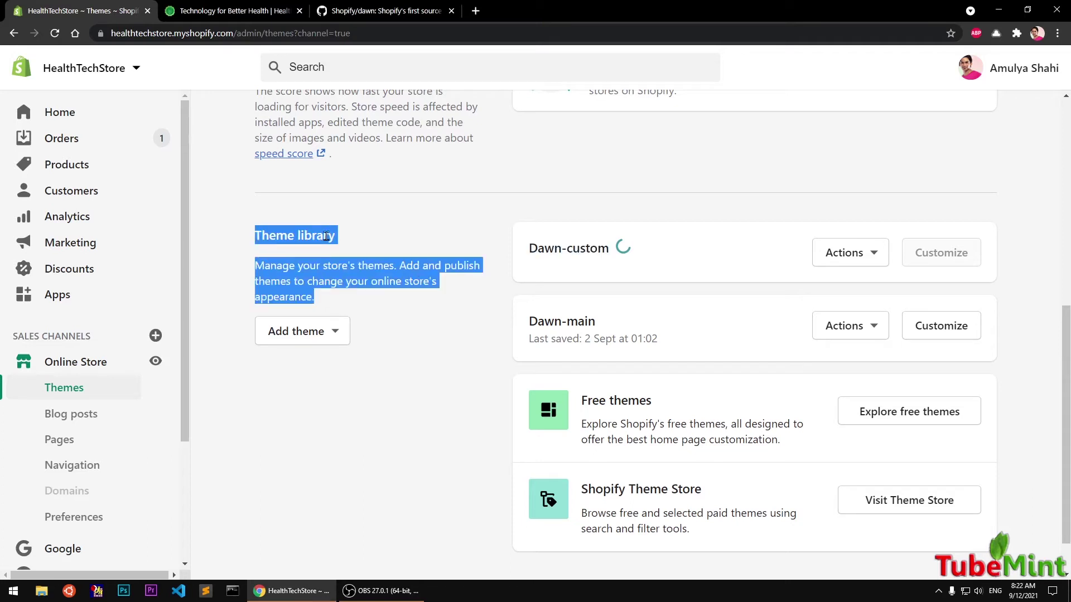
left_click(432, 248)
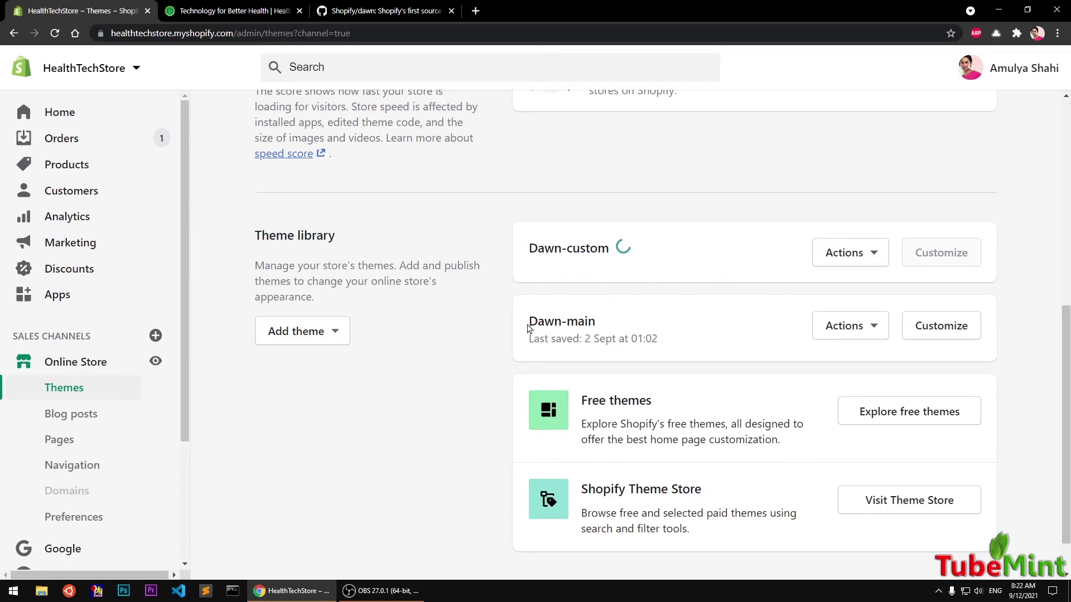
left_click_drag(529, 329, 603, 326)
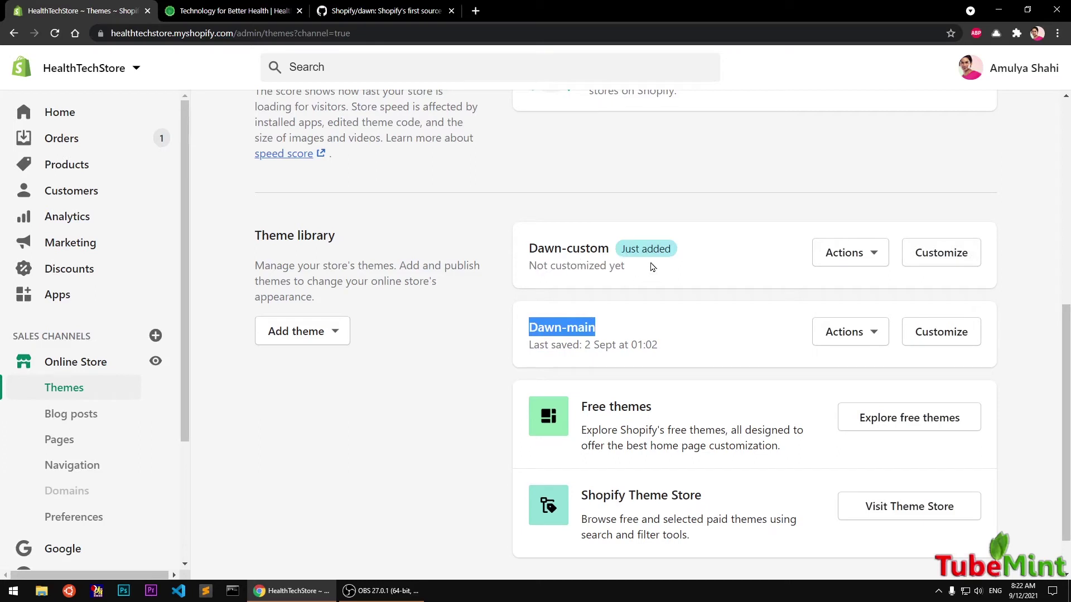
Publish Dawn-custom from its Actions menu and confirm it as the live theme.
left_click(568, 205)
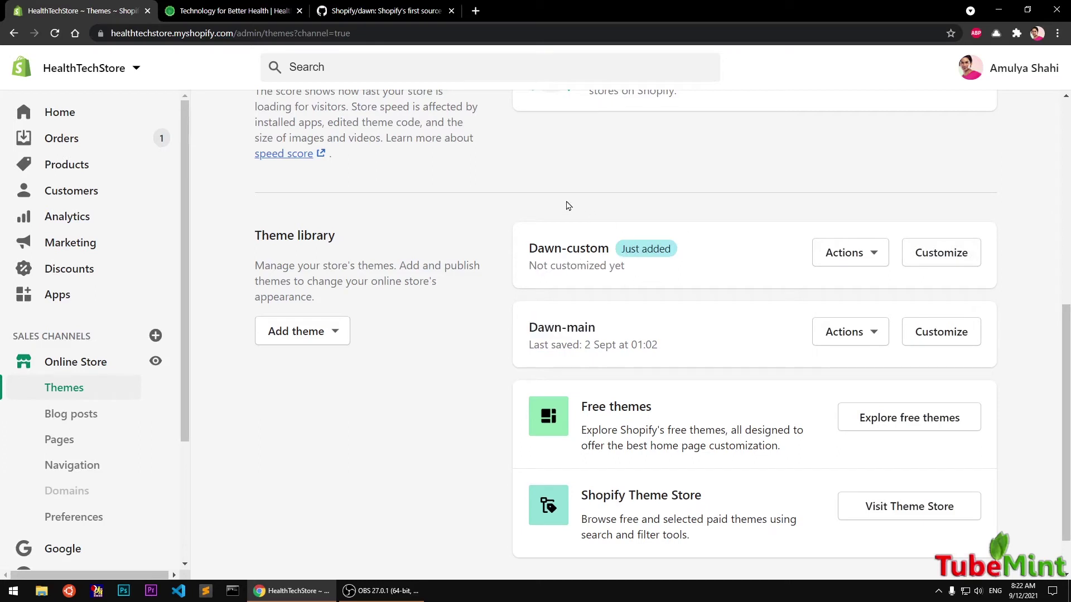
double_click(621, 254)
left_click(686, 252)
left_click(876, 258)
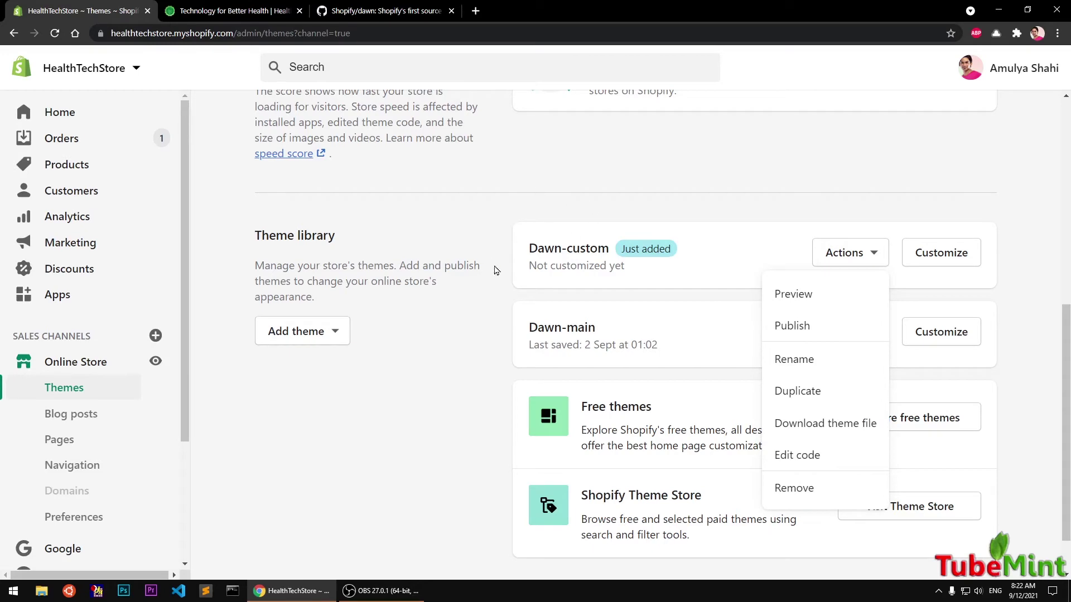
left_click(792, 324)
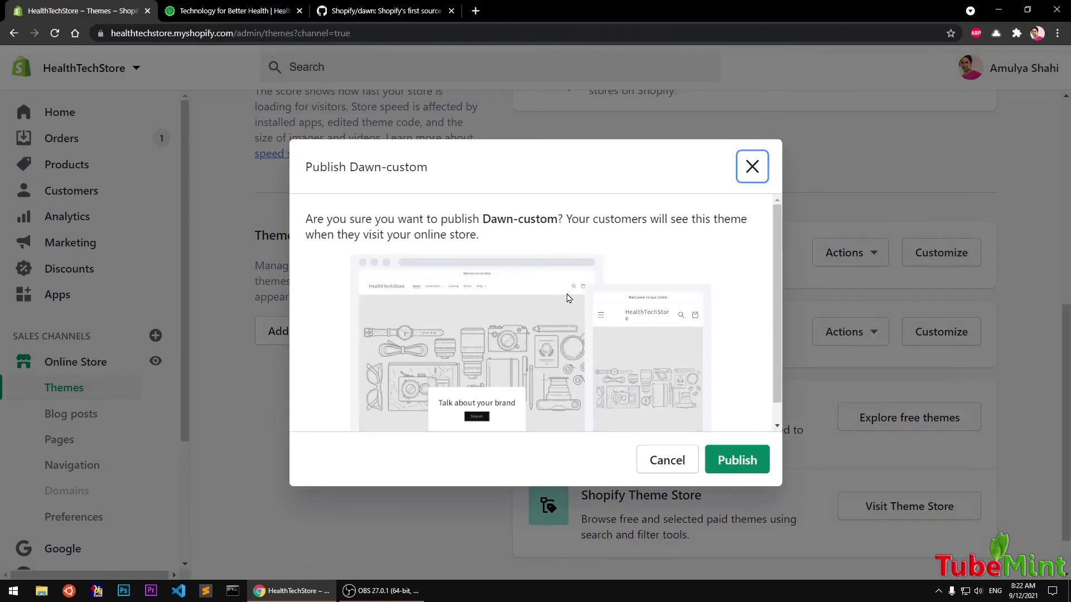
scroll(569, 300, "down", 1)
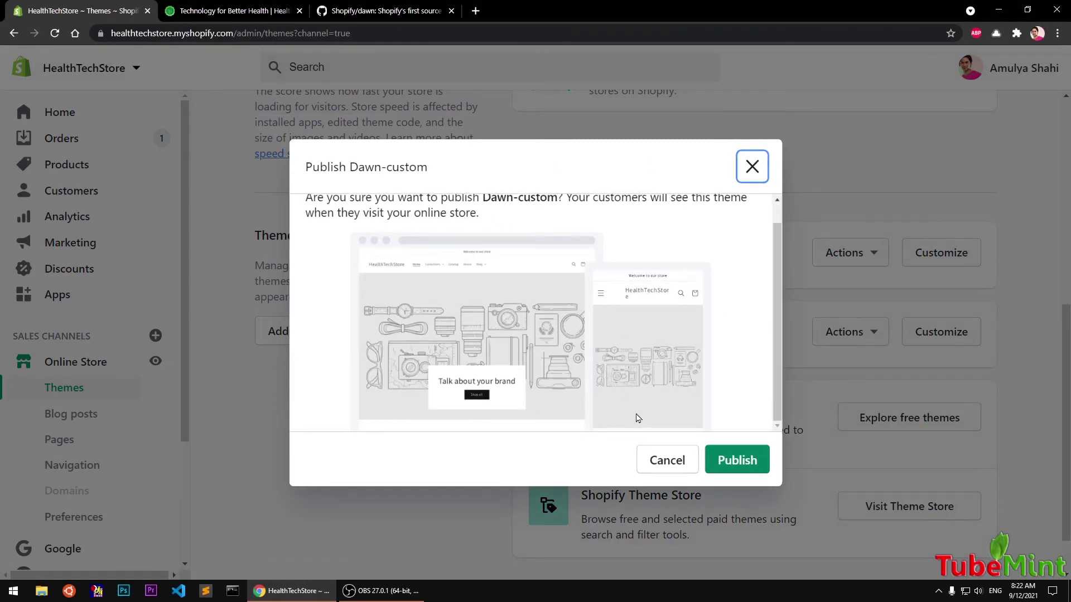
left_click(754, 462)
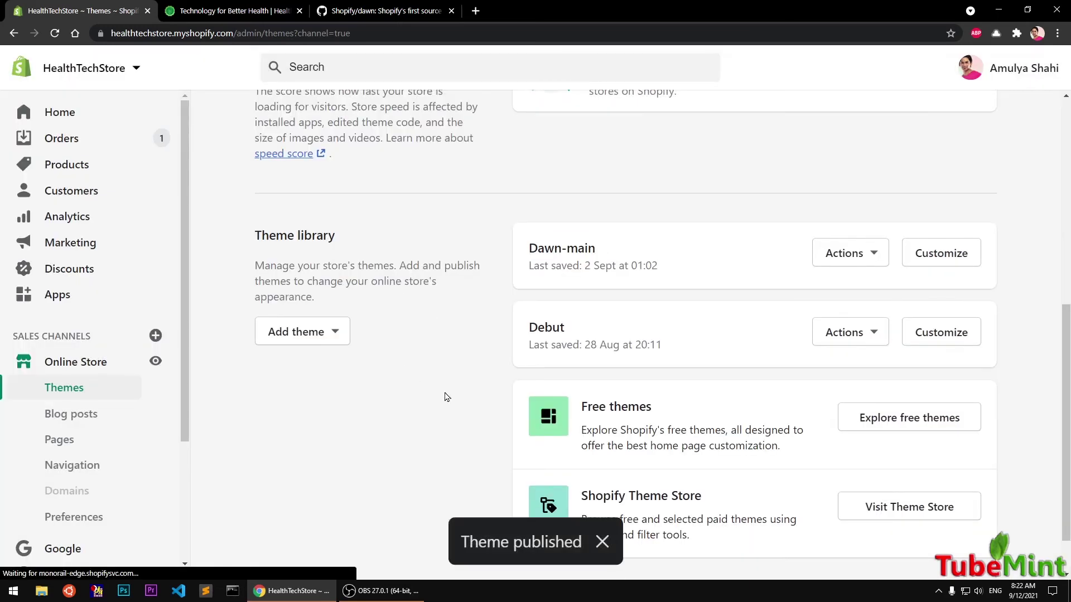
Reload the storefront and review the Dawn-custom featured products, collection, video and multicolumn sections.
left_click(269, 7)
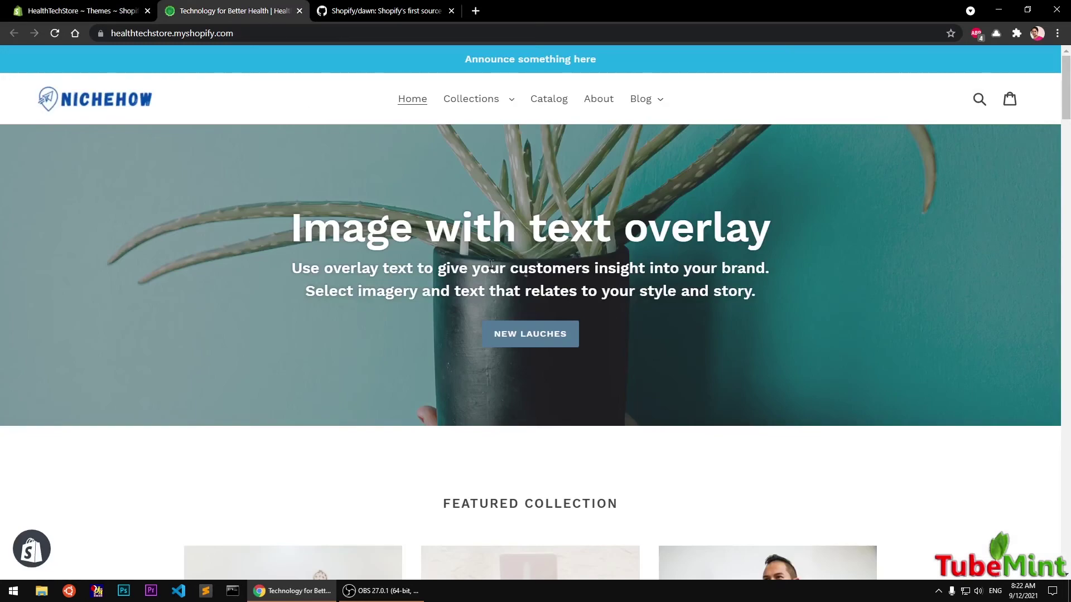
left_click(54, 33)
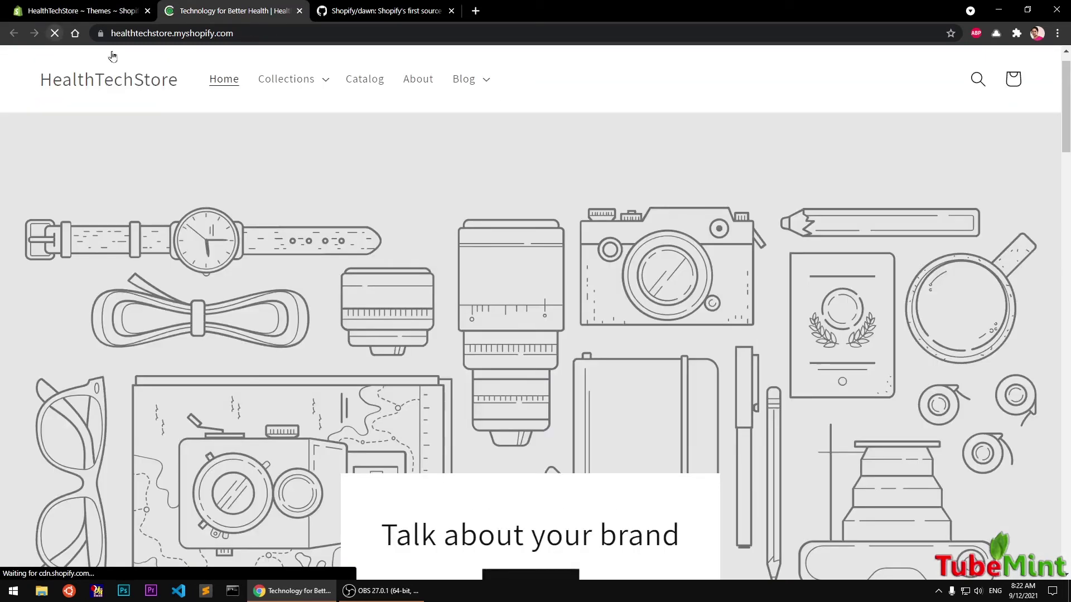
scroll(658, 202, "down", 1)
scroll(658, 202, "down", 12)
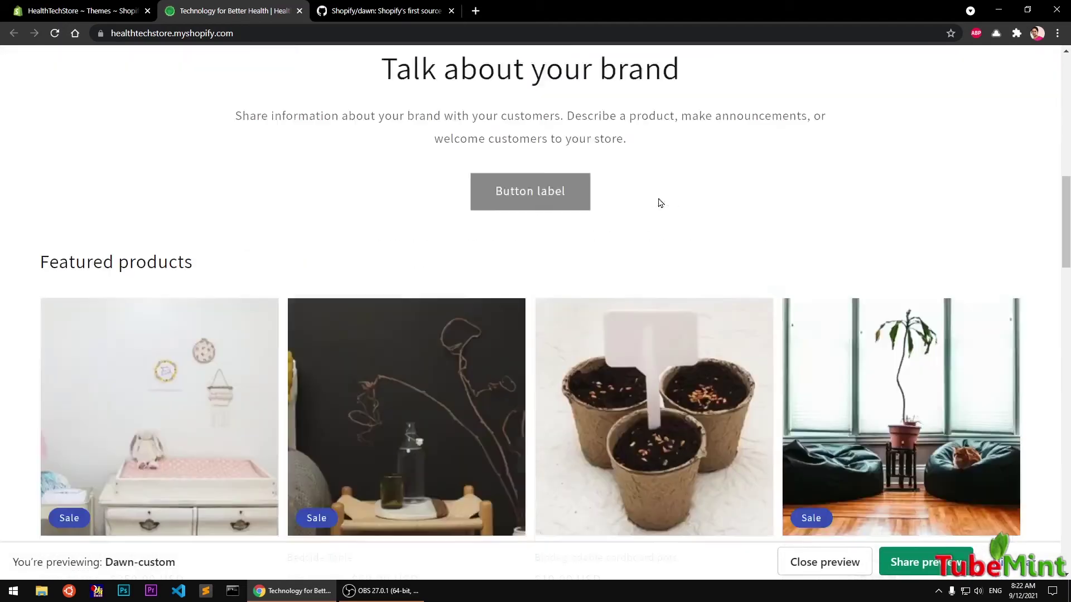
scroll(659, 202, "down", 16)
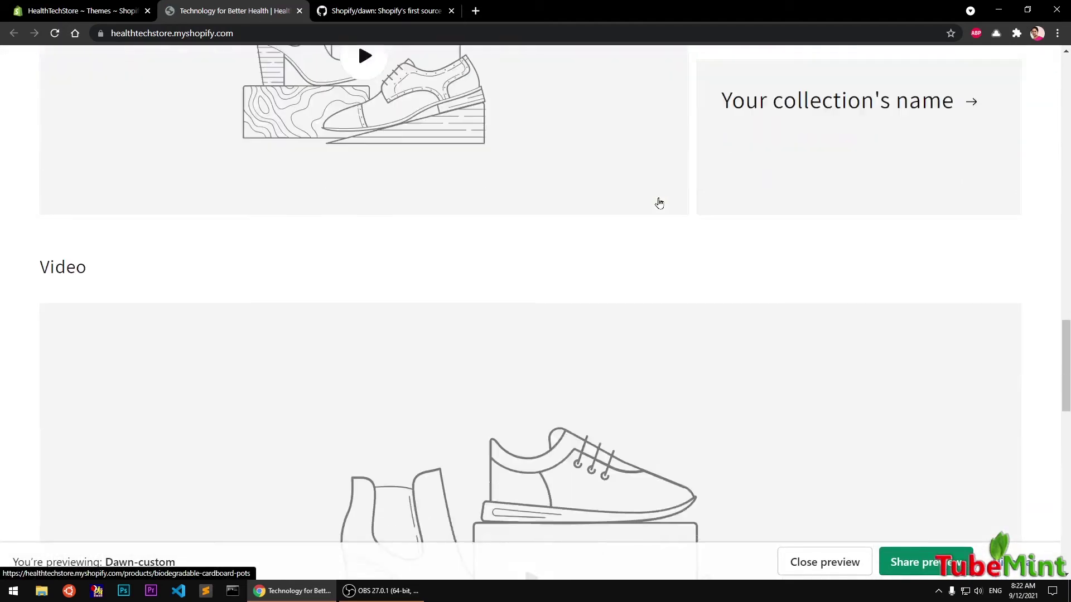
scroll(658, 202, "down", 5)
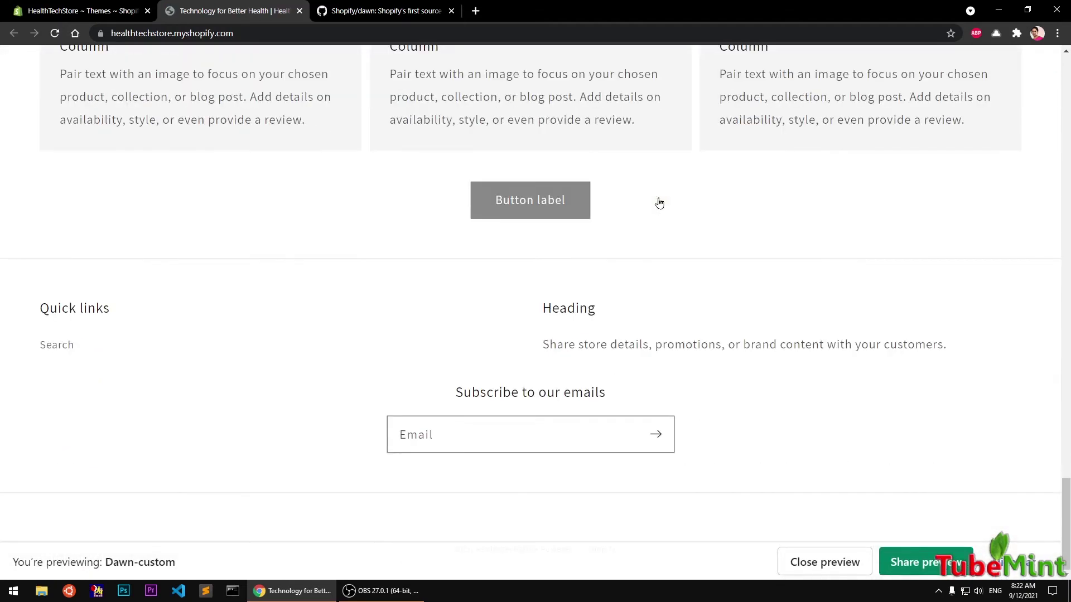
scroll(659, 202, "up", 20)
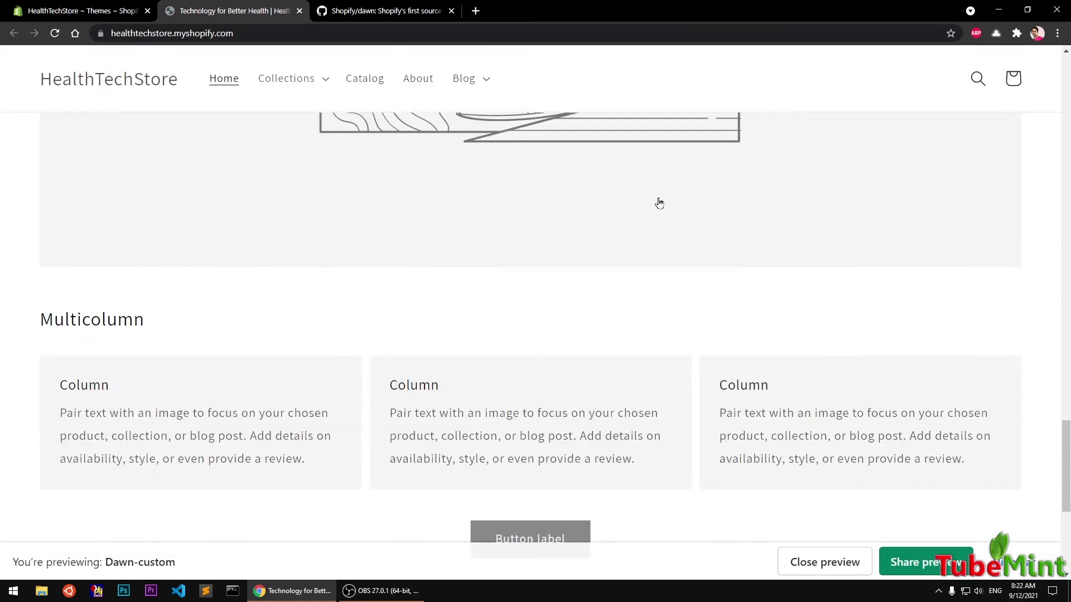
scroll(658, 202, "up", 8)
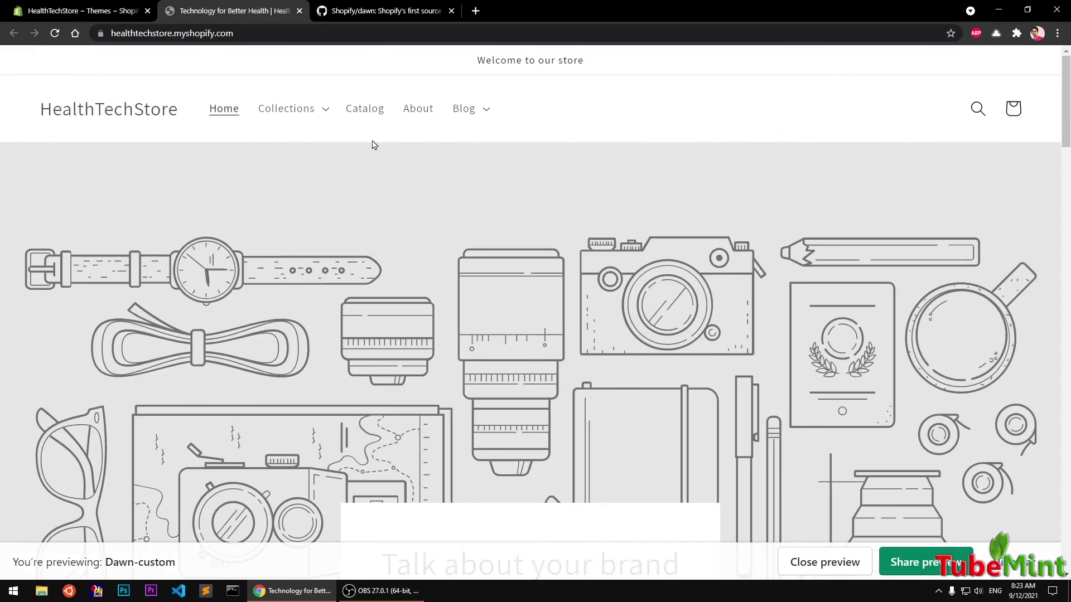
Go from admin Settings to Online Store Themes, where Dawn-custom is listed as live.
left_click(94, 9)
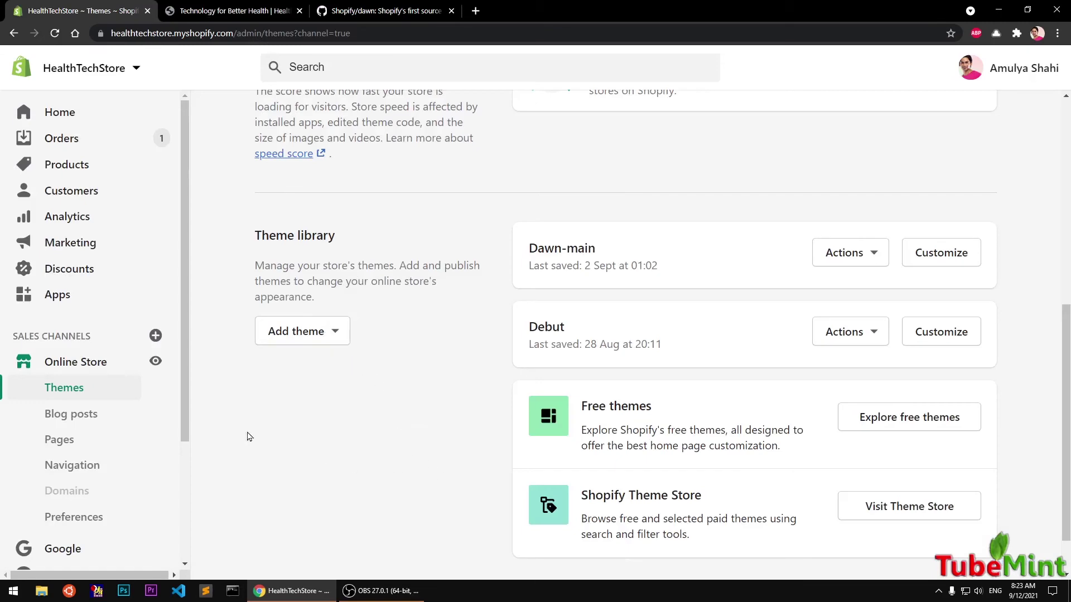
scroll(173, 479, "down", 3)
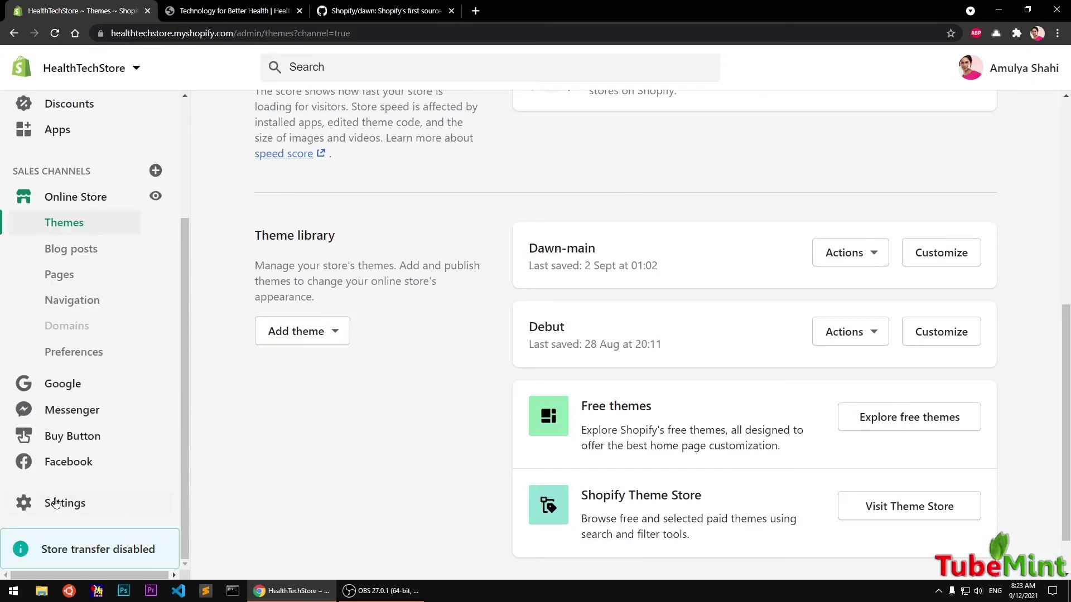
left_click(56, 503)
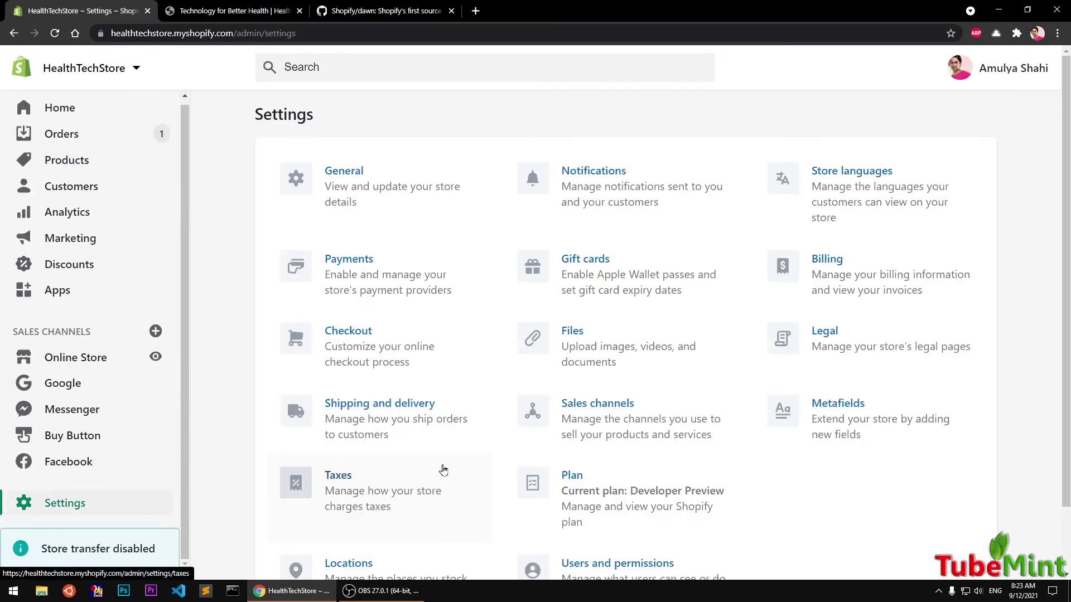
left_click(203, 6)
left_click(109, 7)
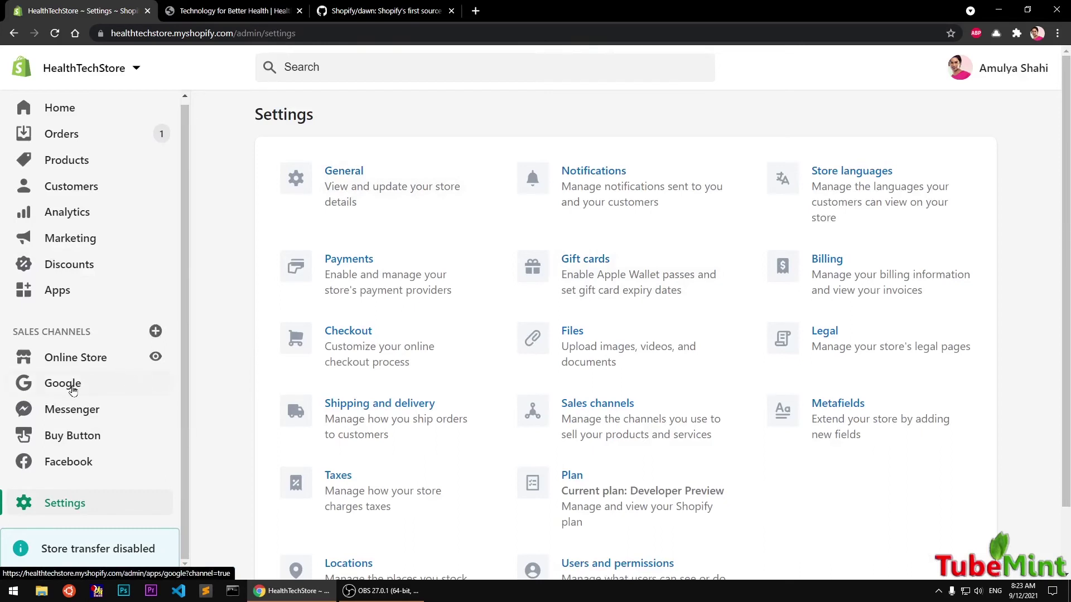
scroll(95, 277, "up", 1)
scroll(94, 277, "down", 1)
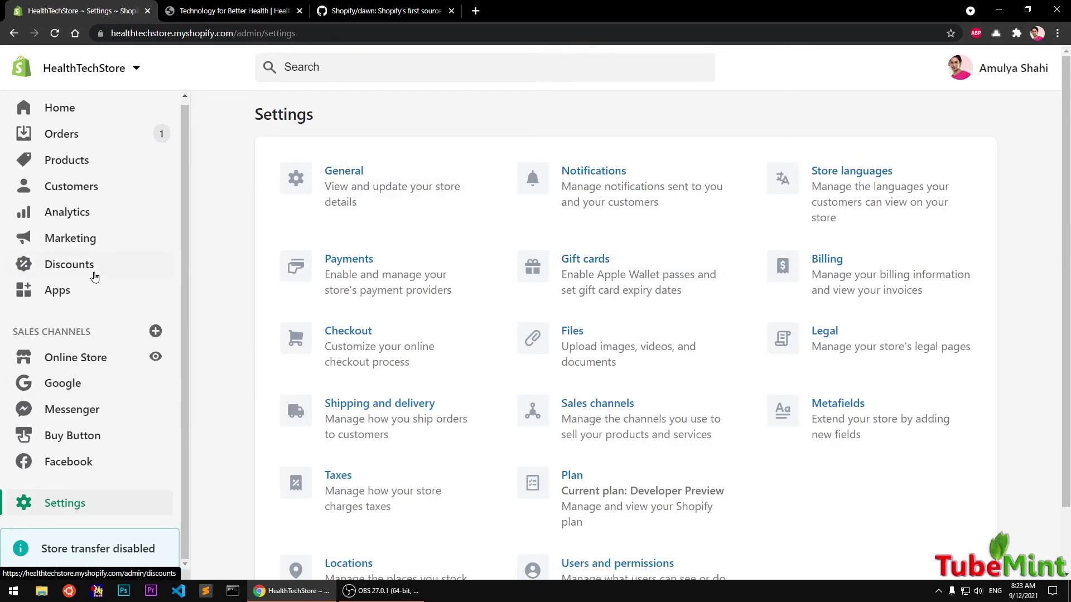
left_click(95, 362)
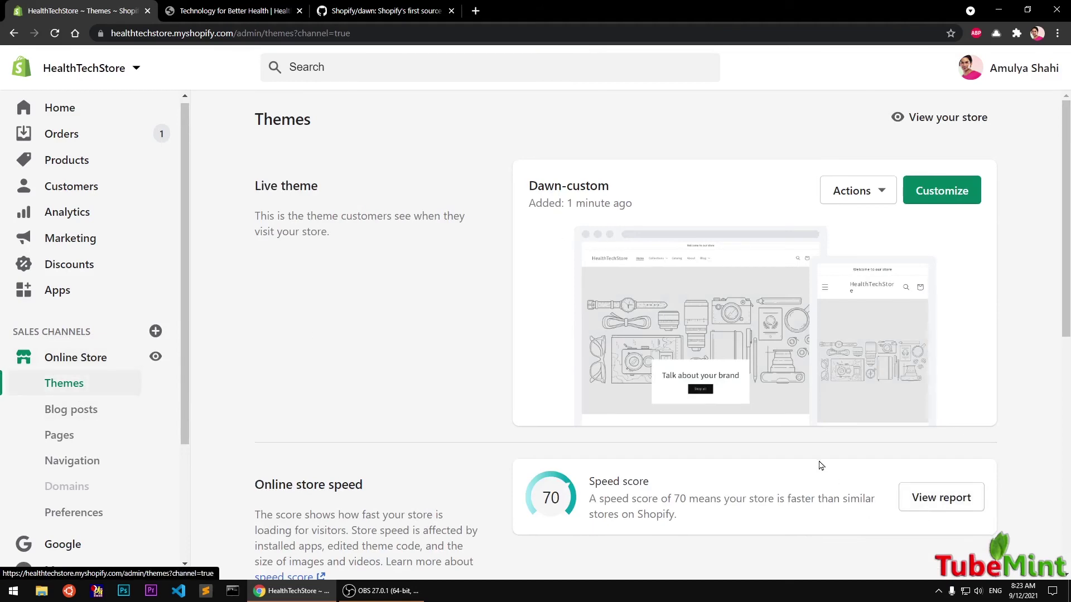
scroll(819, 464, "down", 1)
scroll(529, 232, "up", 1)
Open Antique Drawers from the Dawn-custom preview catalog and highlight its subtitle.
left_click(591, 240)
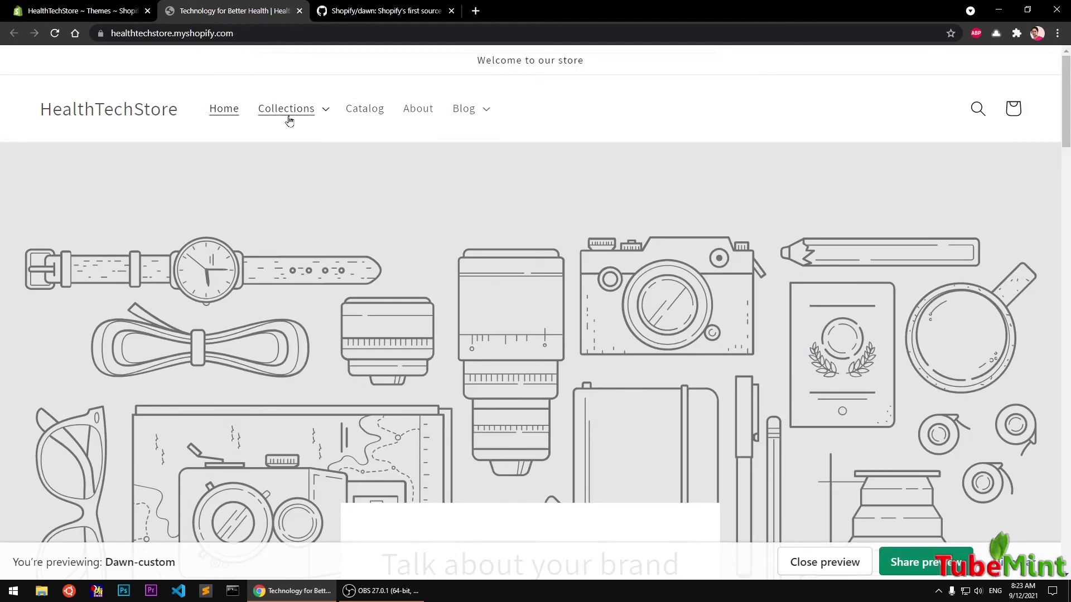
left_click(364, 108)
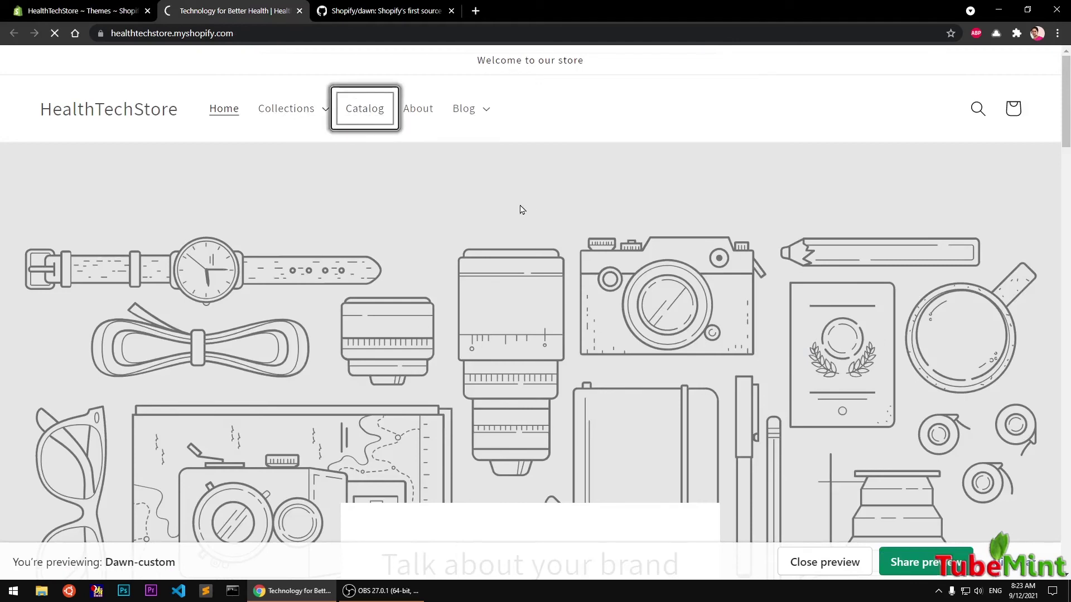
scroll(512, 218, "down", 4)
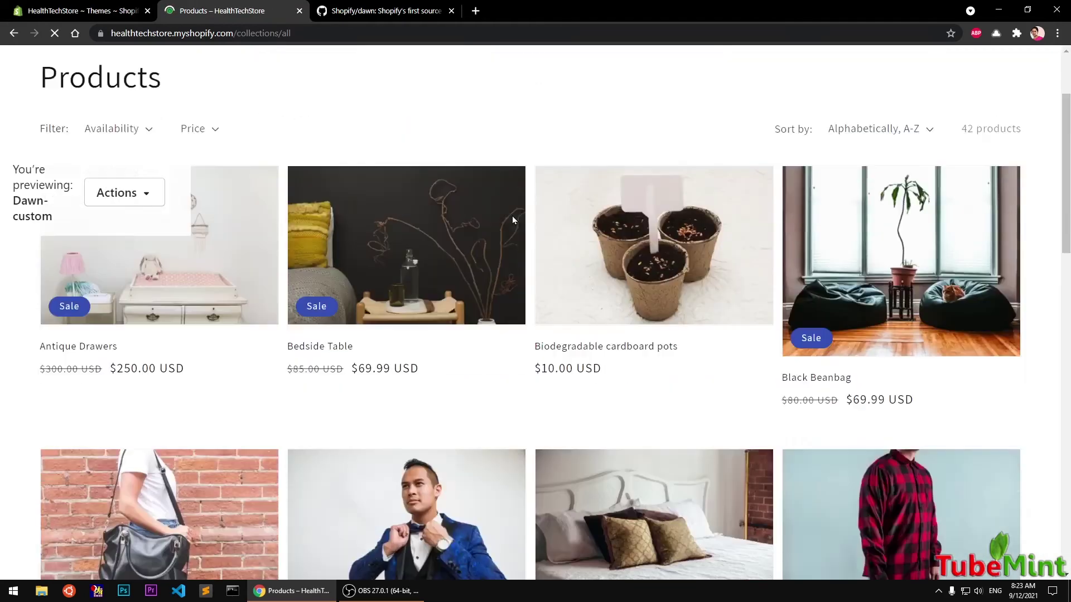
left_click(84, 263)
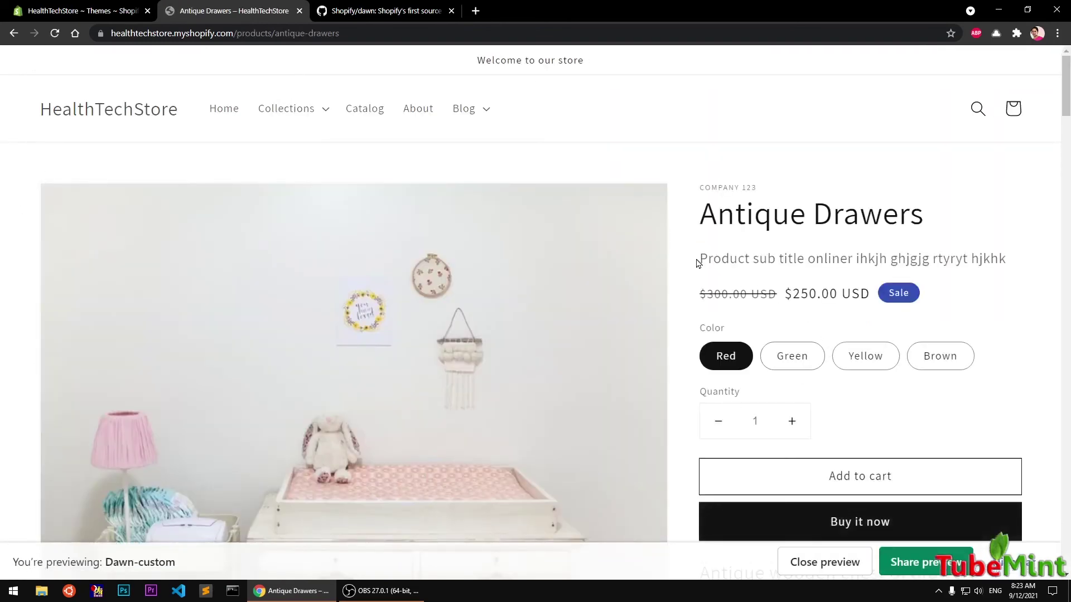
left_click_drag(697, 264, 1009, 263)
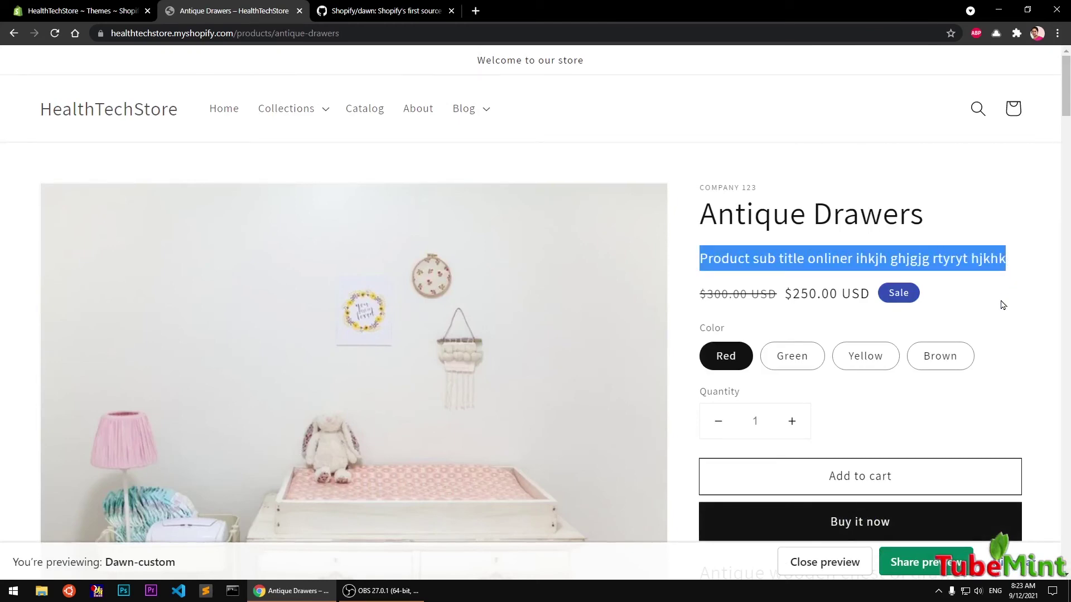
Scroll through the long description to its last paragraph and the product recommendations.
scroll(986, 313, "down", 14)
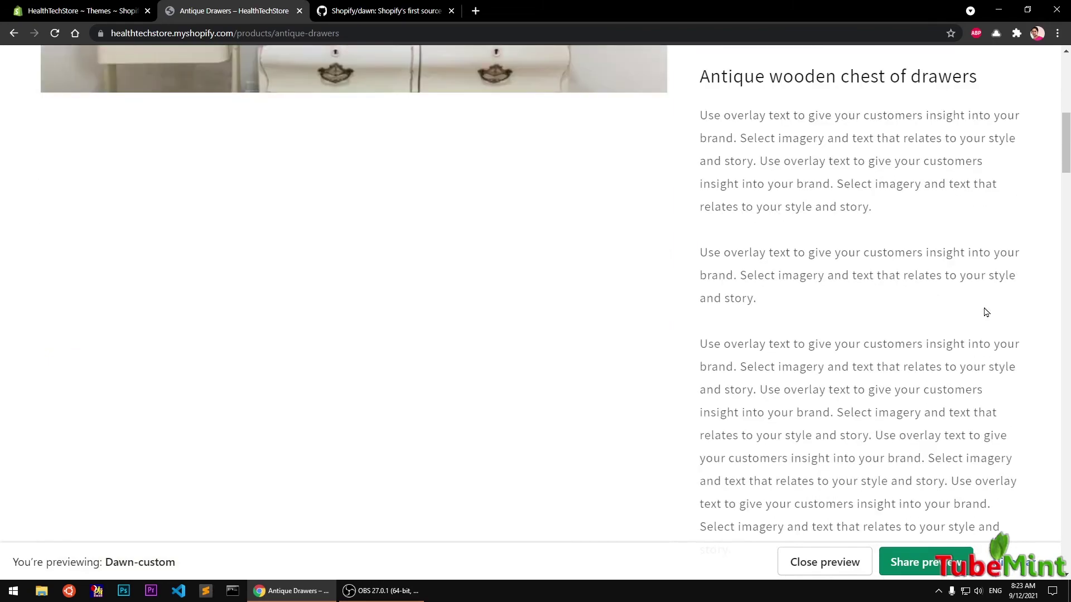
scroll(986, 312, "down", 15)
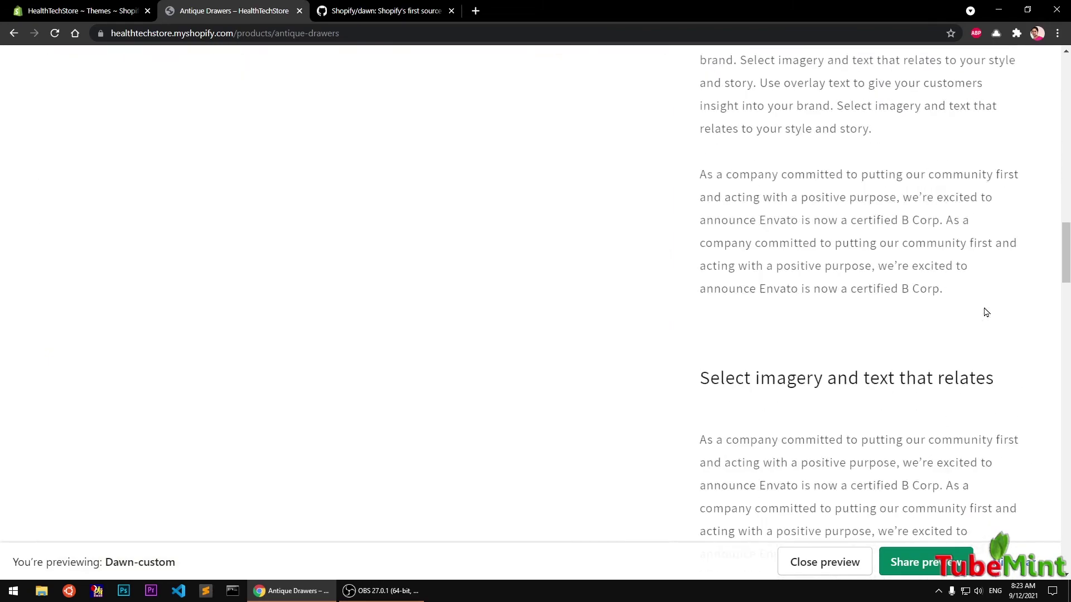
scroll(986, 313, "down", 12)
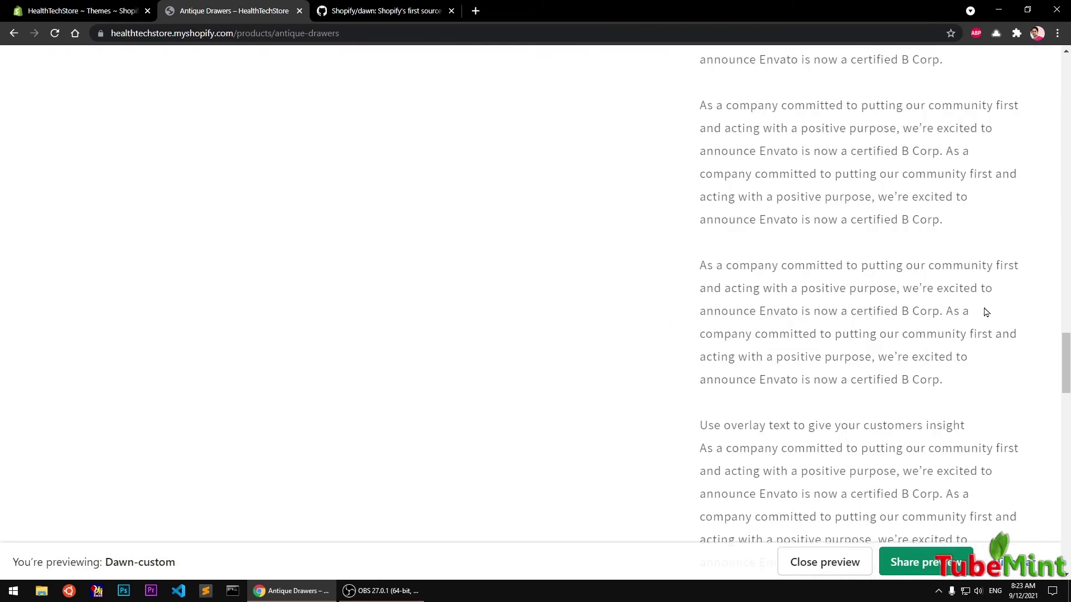
scroll(986, 313, "down", 10)
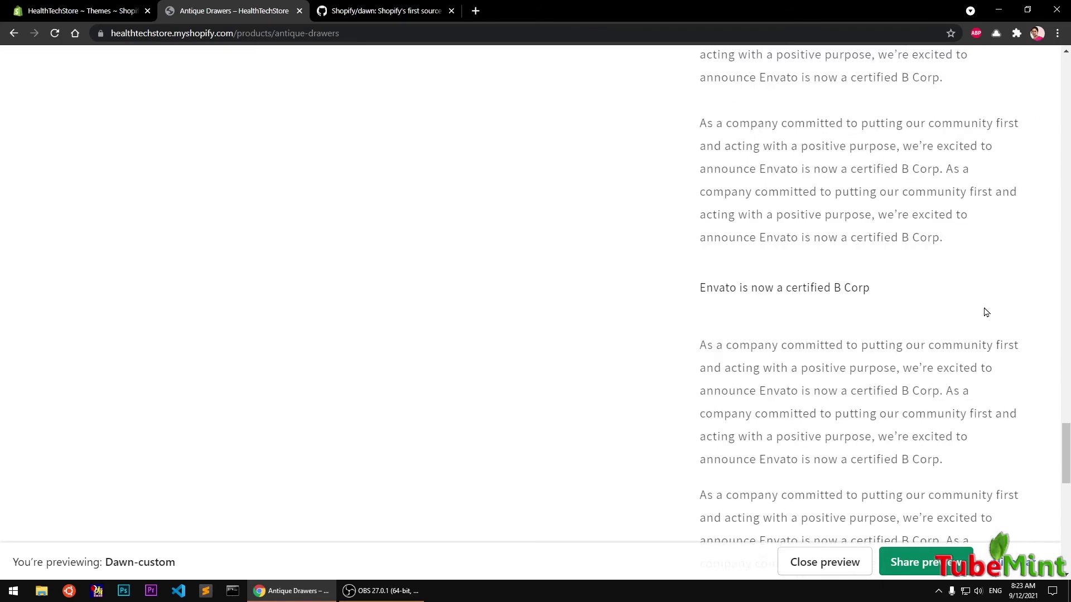
scroll(986, 313, "down", 8)
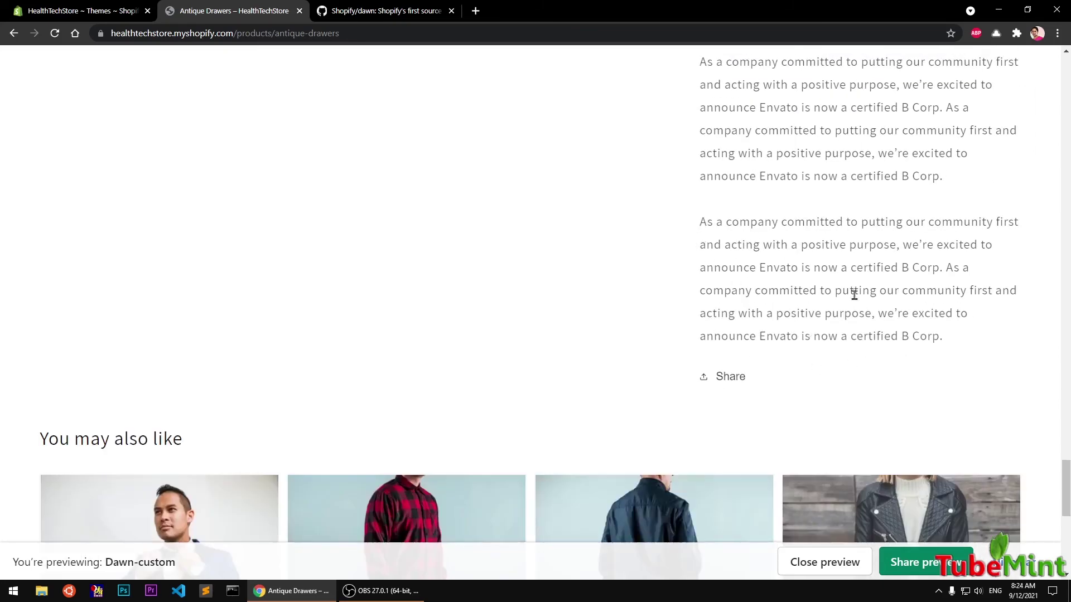
left_click_drag(950, 351, 677, 223)
left_click(812, 320)
scroll(858, 411, "down", 9)
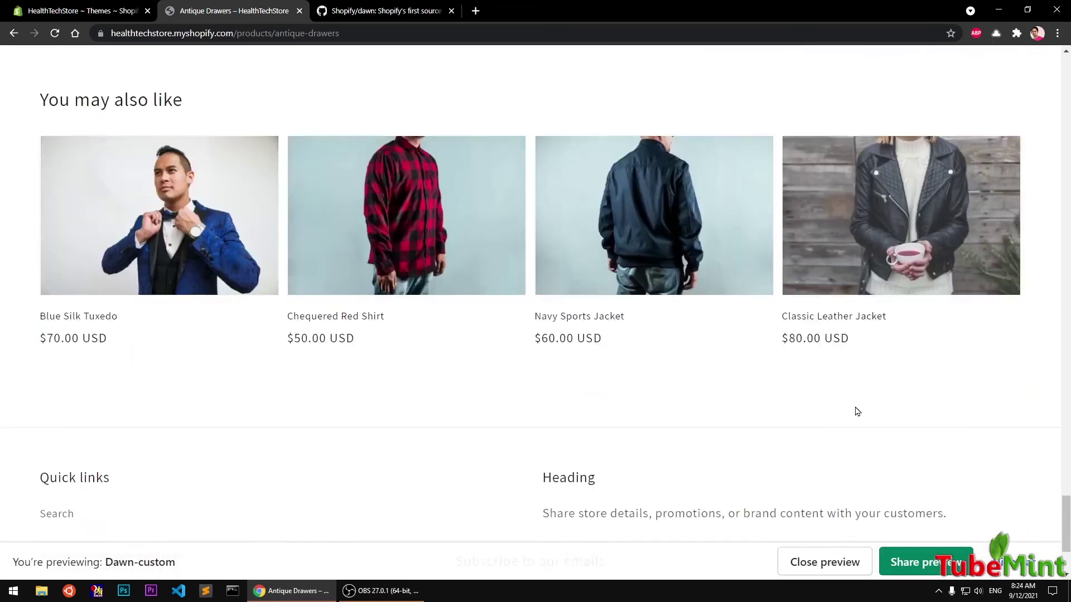
scroll(857, 412, "up", 10)
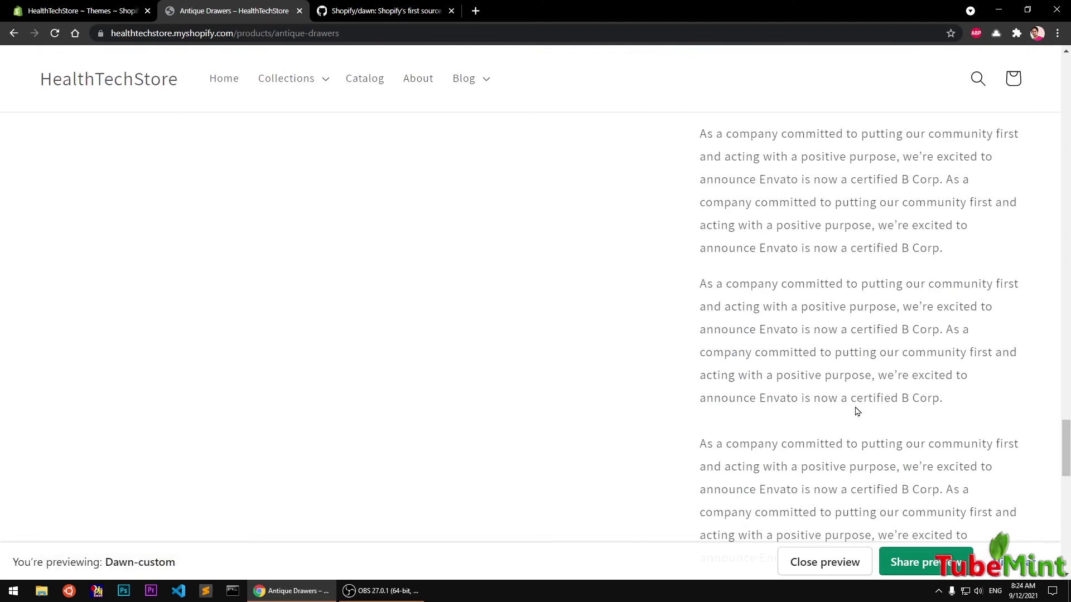
Close the preview and check the live Antique Drawers subtitle and COMPANY 123 vendor line.
left_click(822, 567)
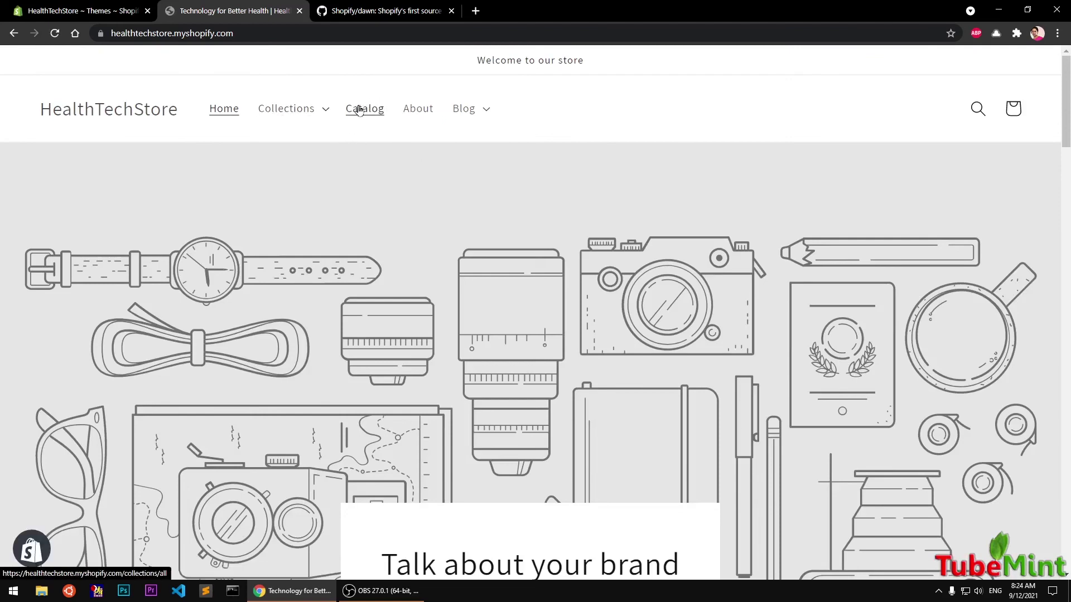
left_click(362, 108)
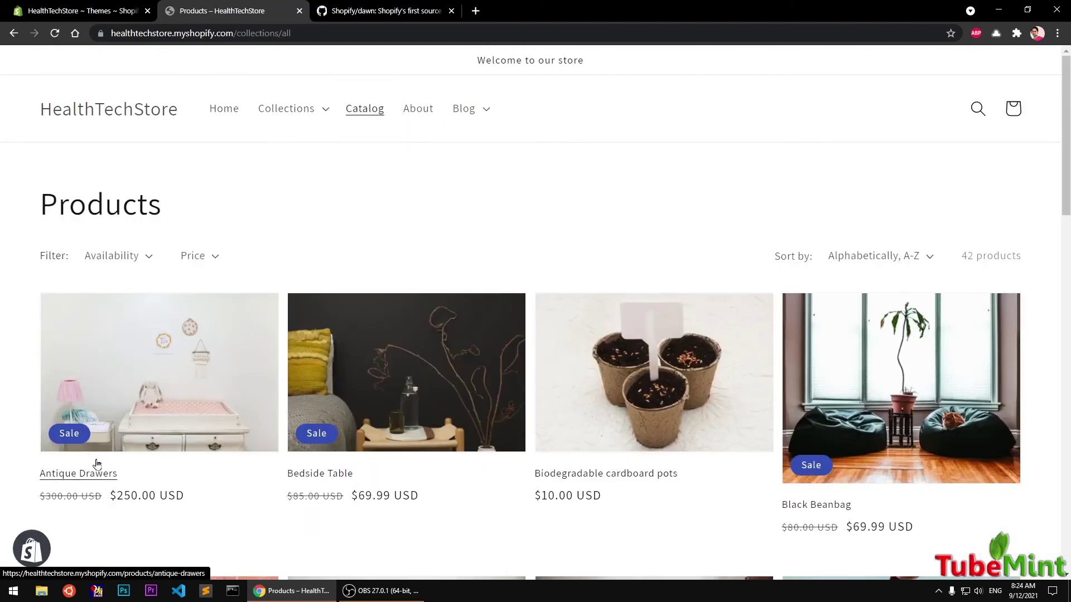
left_click(96, 464)
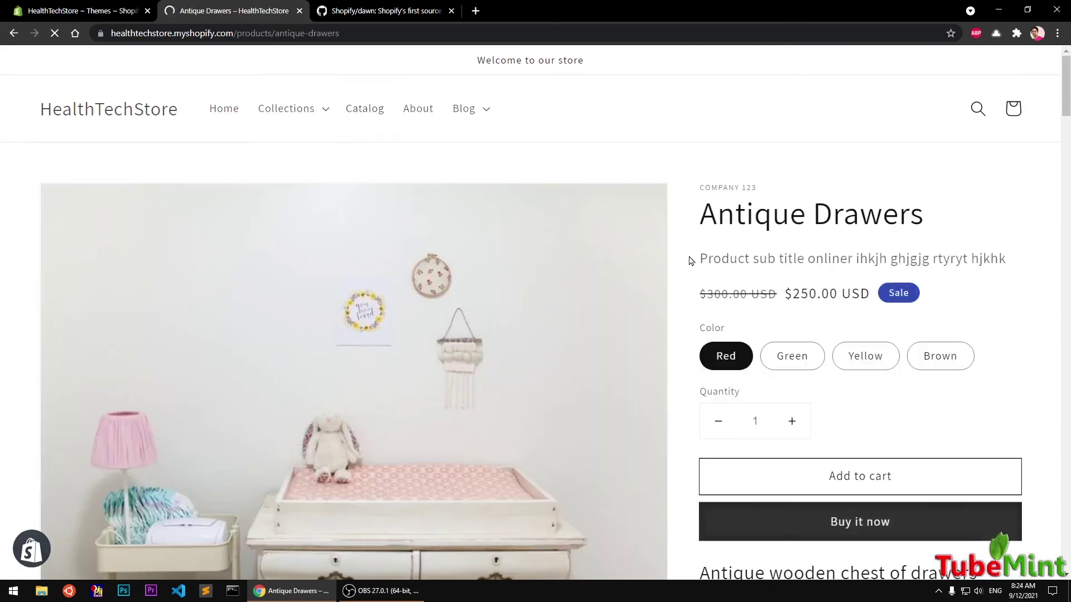
left_click_drag(701, 258, 1006, 258)
left_click(1004, 260)
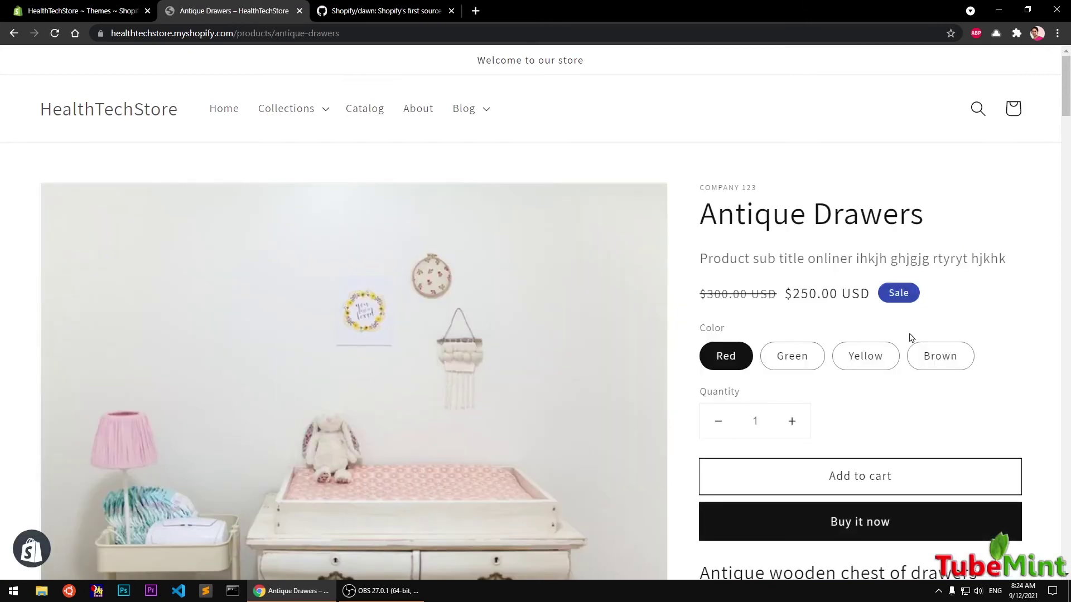
triple_click(711, 188)
left_click(849, 187)
Scroll the live product's long description and select an 'As a company…' paragraph.
scroll(835, 323, "down", 3)
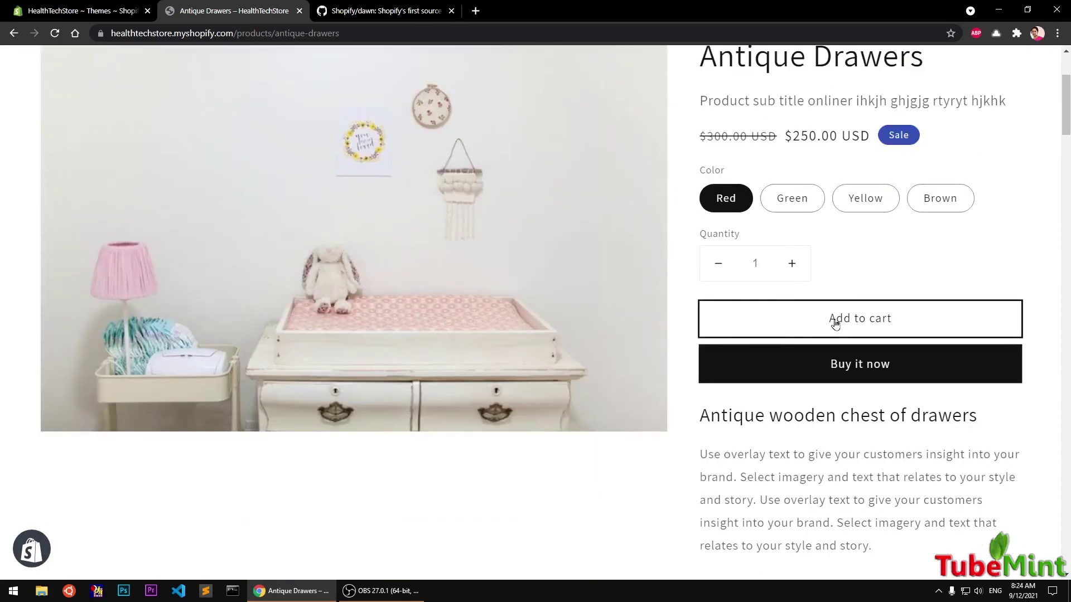
scroll(835, 323, "down", 15)
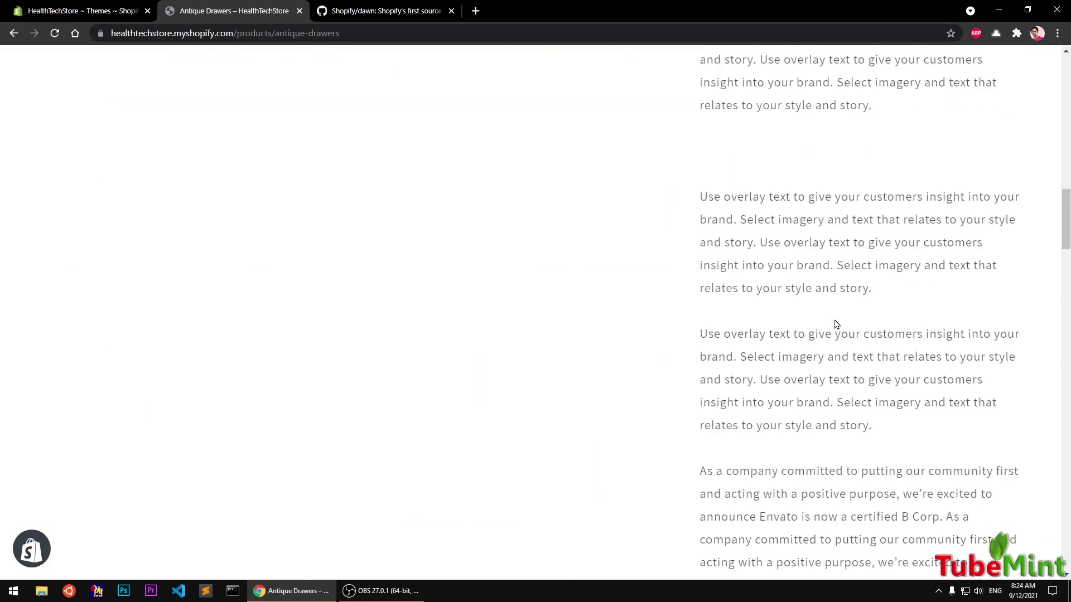
scroll(837, 324, "down", 10)
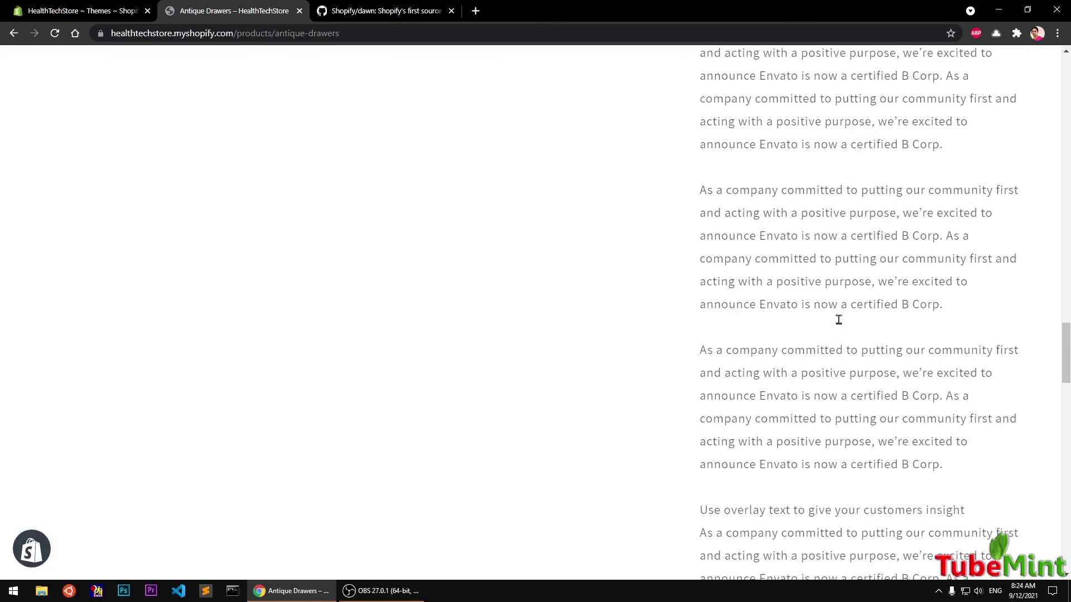
scroll(838, 320, "down", 15)
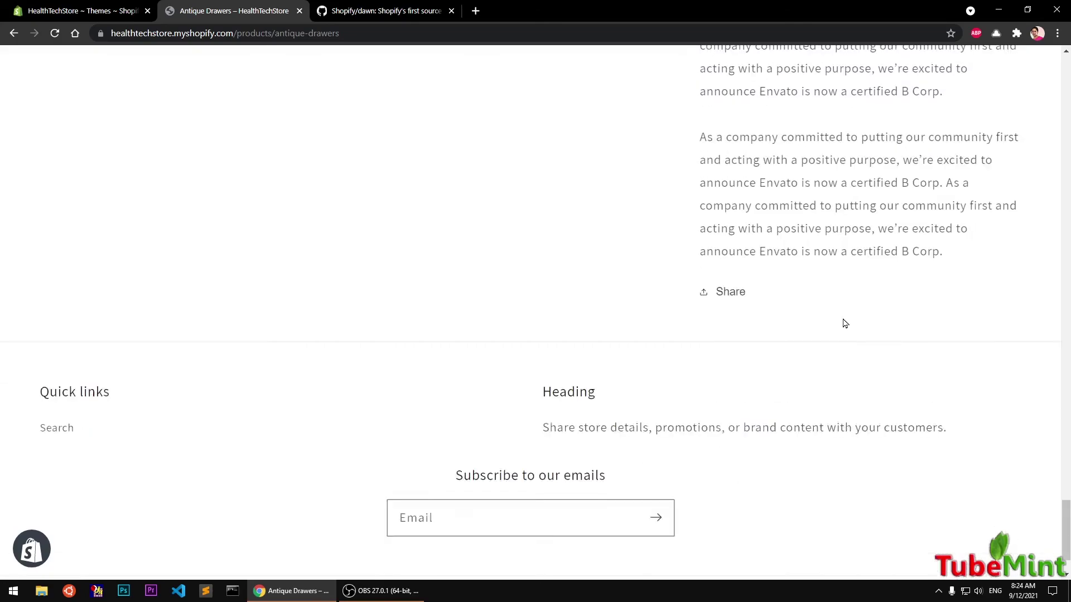
scroll(844, 324, "down", 5)
scroll(845, 323, "up", 5)
scroll(845, 323, "up", 2)
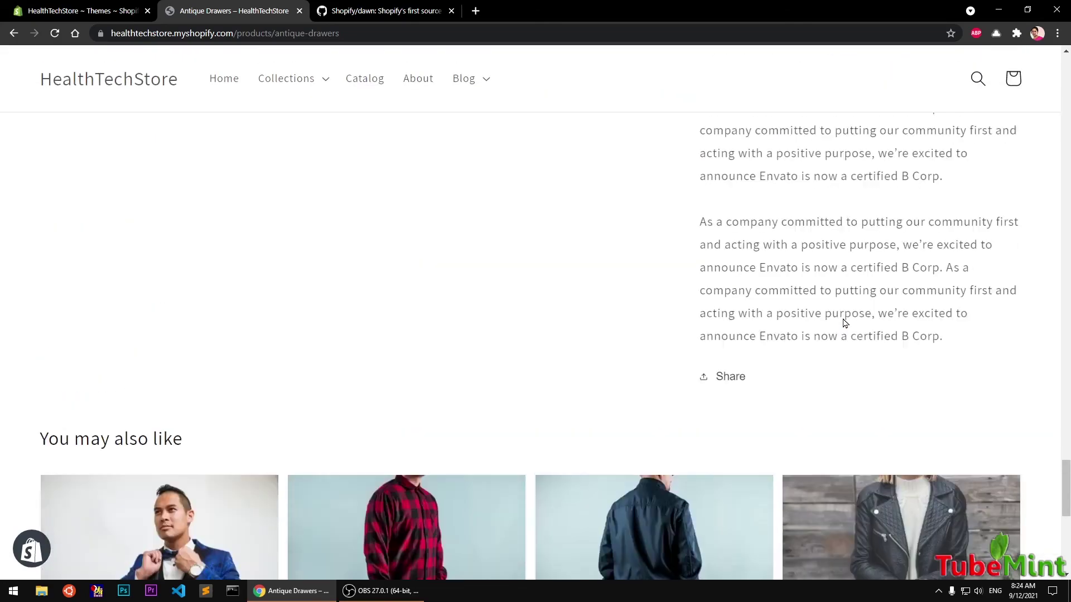
left_click_drag(701, 221, 968, 349)
left_click(841, 328)
Open Settings > Metafields, showing Products with 3 definitions and Variants with 2.
left_click(78, 11)
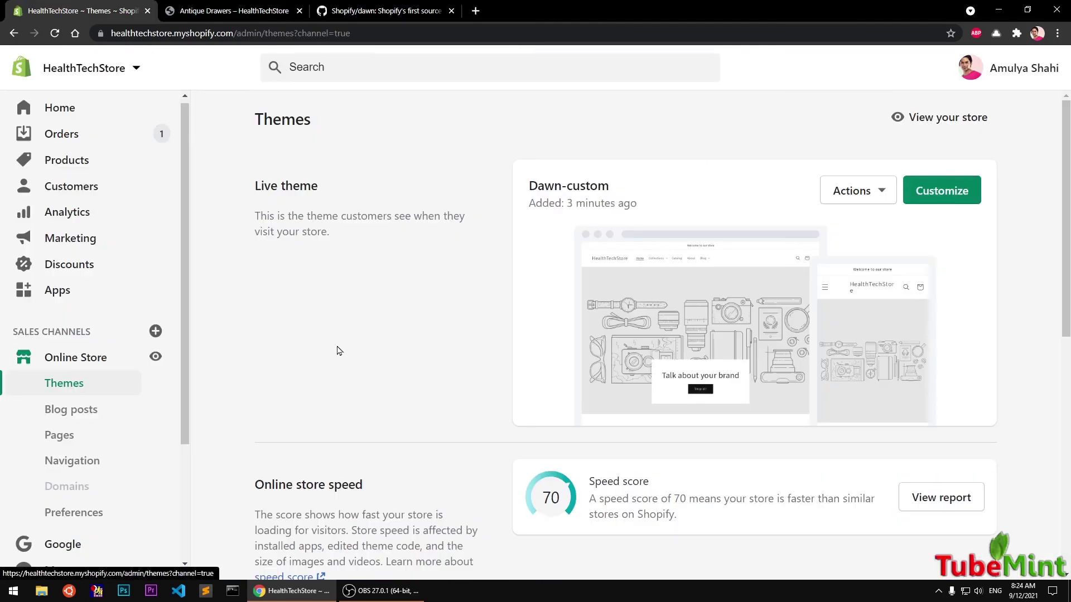
scroll(339, 350, "down", 5)
scroll(339, 350, "up", 5)
scroll(122, 419, "down", 3)
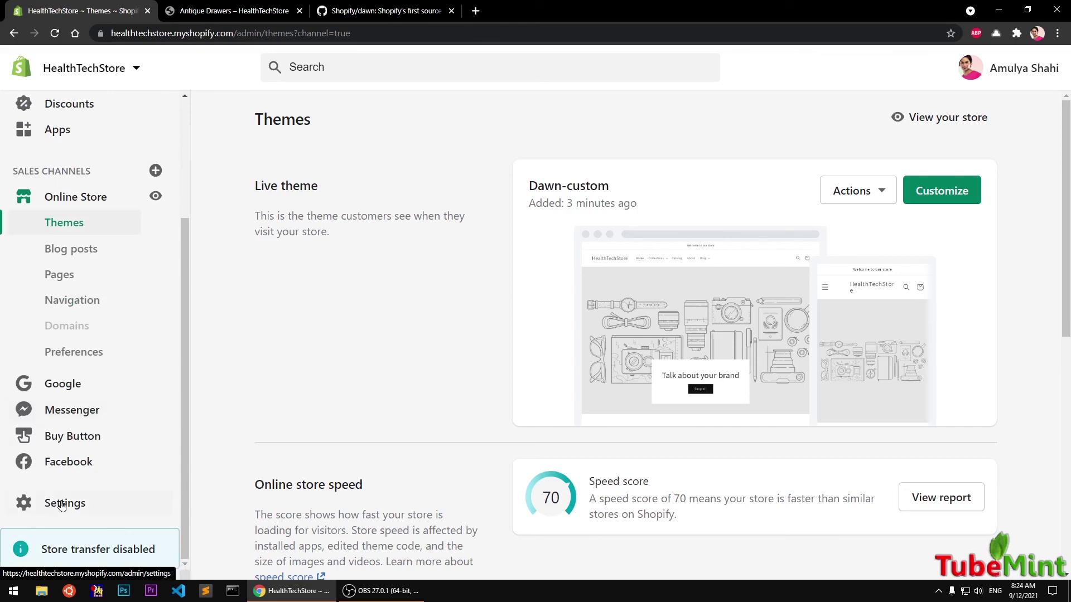
left_click(112, 502)
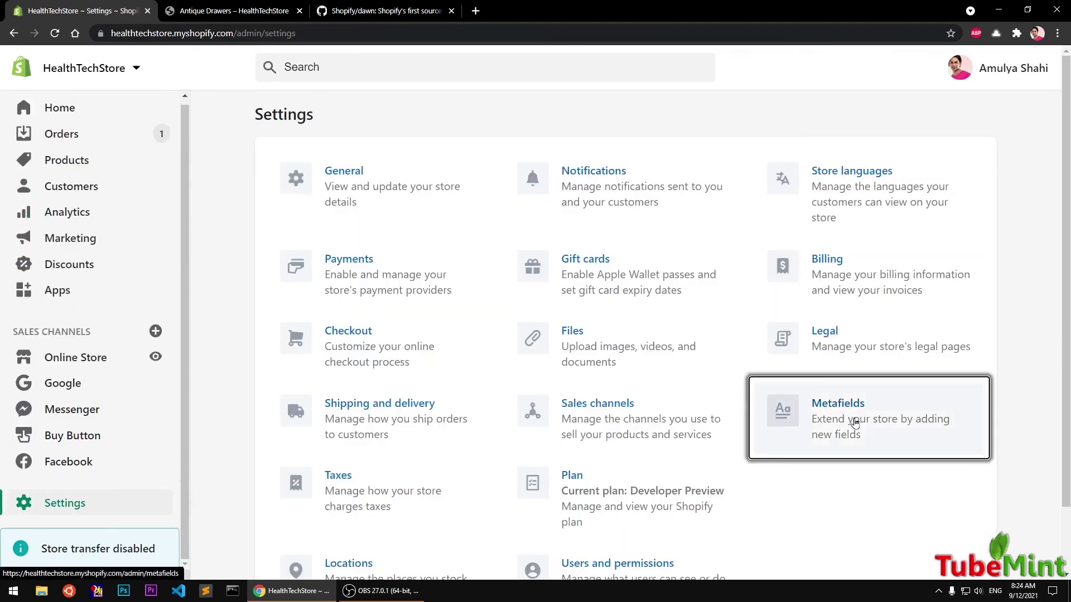
left_click(853, 423)
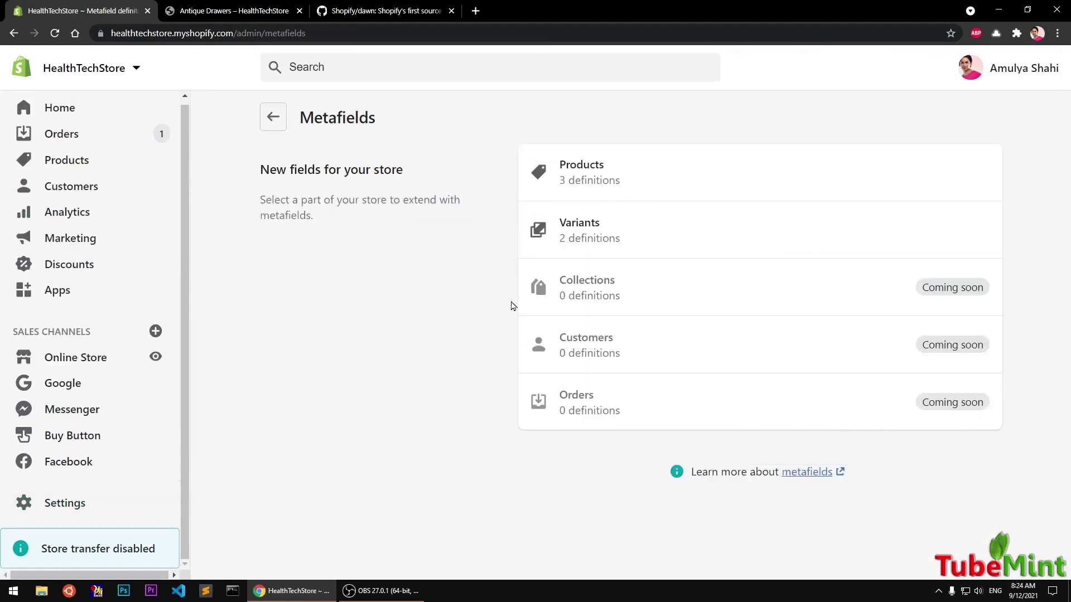